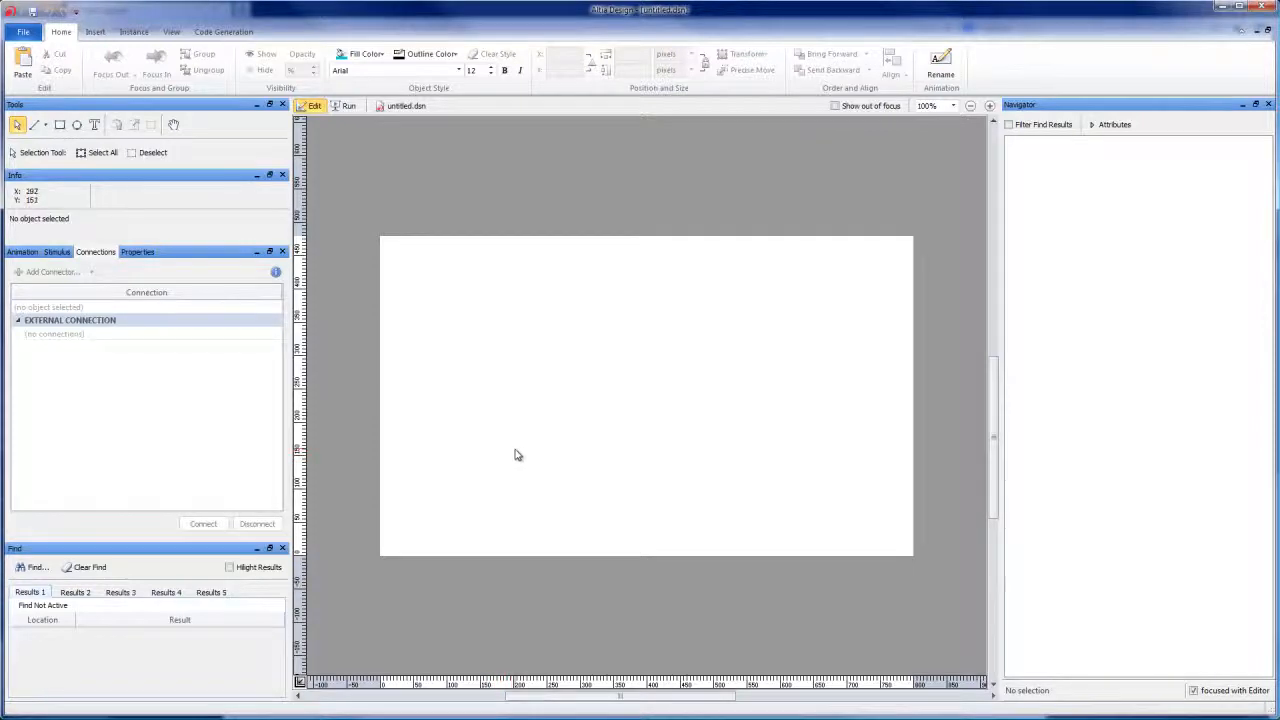
Insert a copy of the long horizontal slider with the vertical red-marked handle from the Sliders library at the canvas's left edge.
left_click(95, 32)
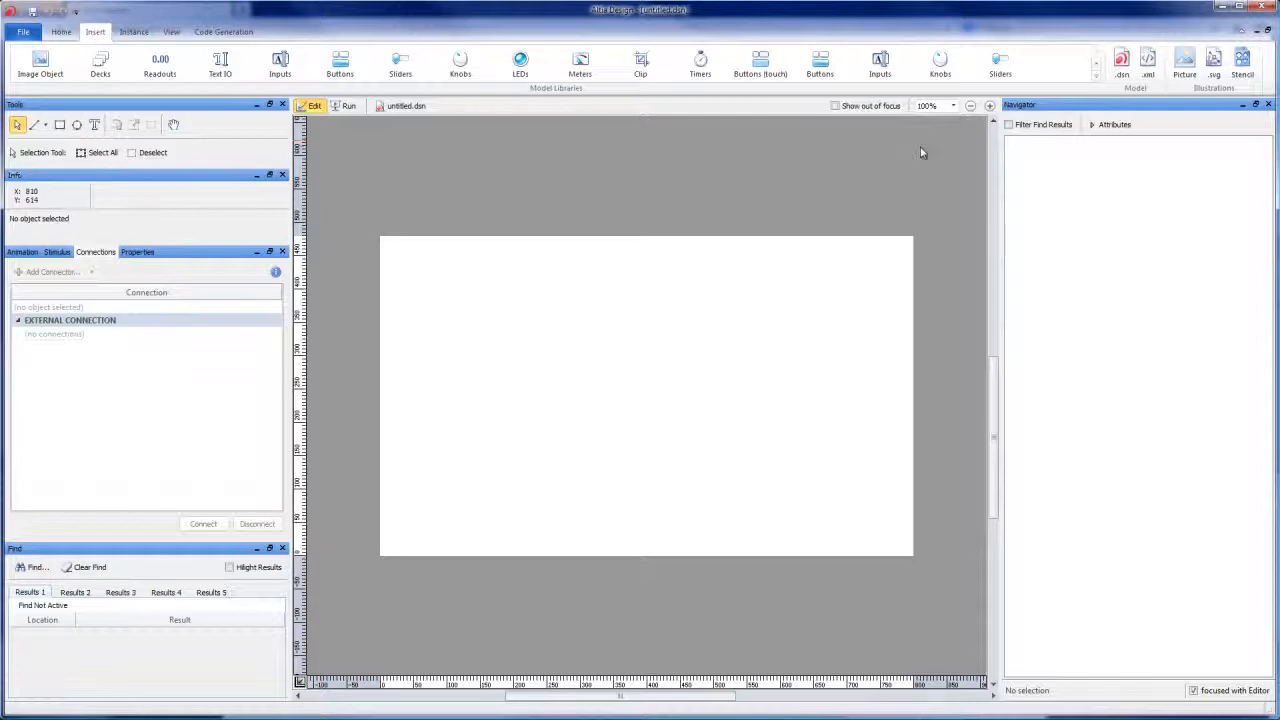
left_click(1000, 65)
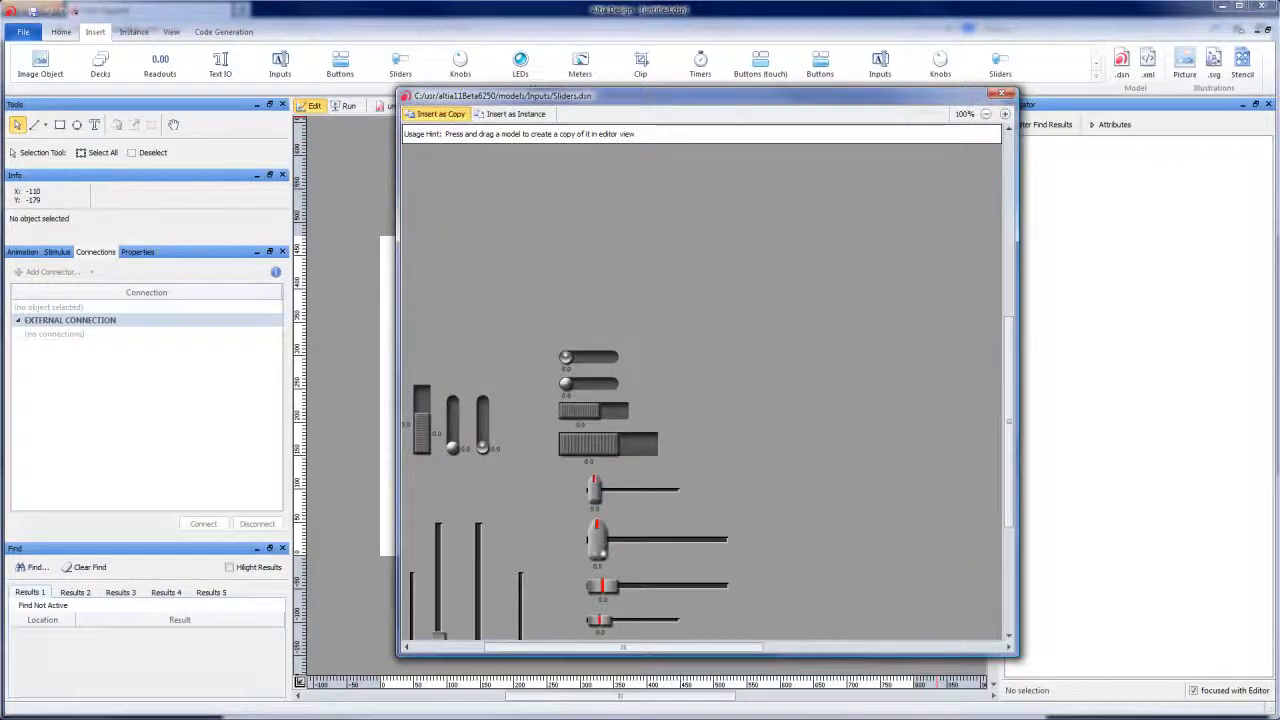
left_click_drag(595, 490, 357, 457)
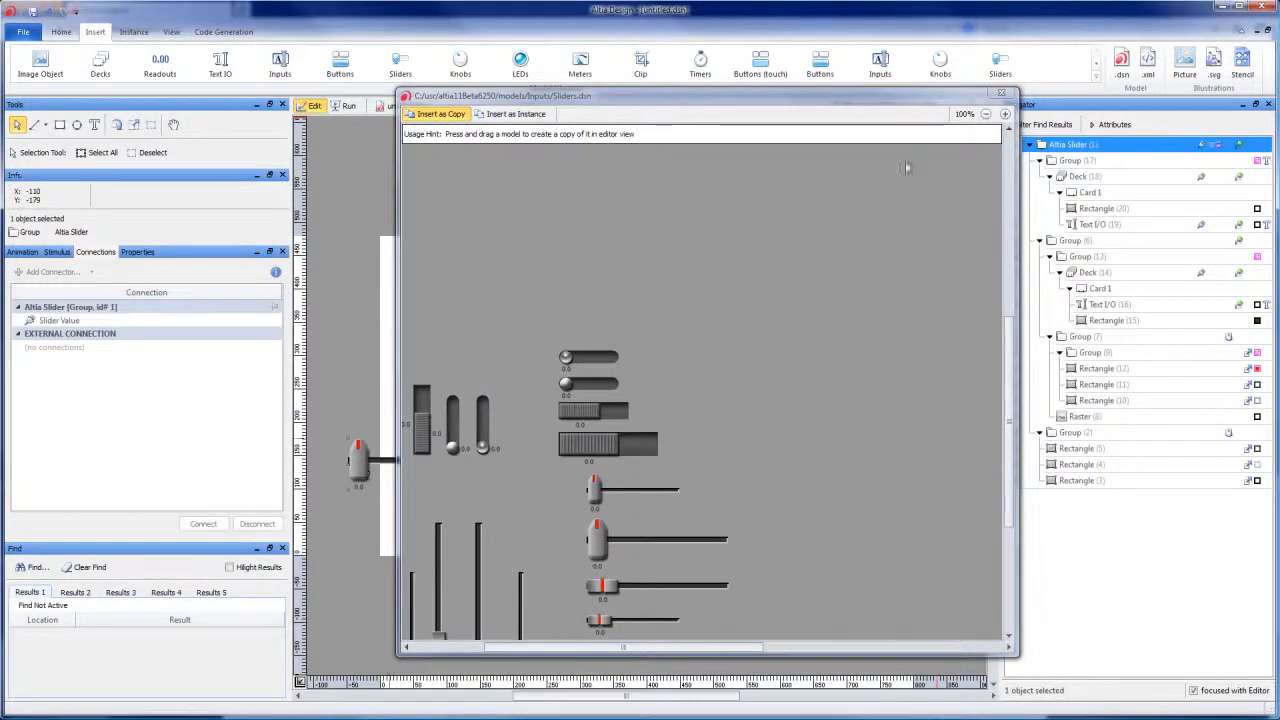
left_click(1004, 94)
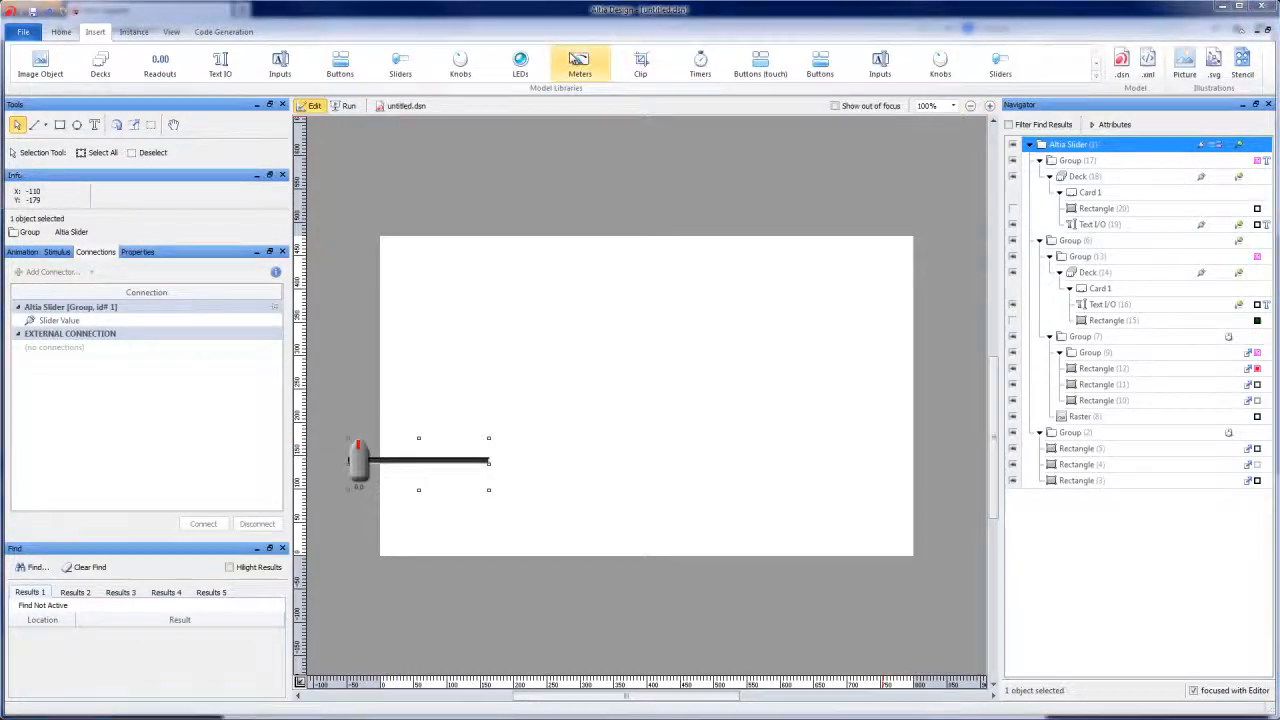
Insert a copy of a rectangular 0–100 needle meter from the Meters library onto the canvas above the slider.
left_click(580, 62)
left_click_drag(473, 466, 609, 340)
left_click(1001, 94)
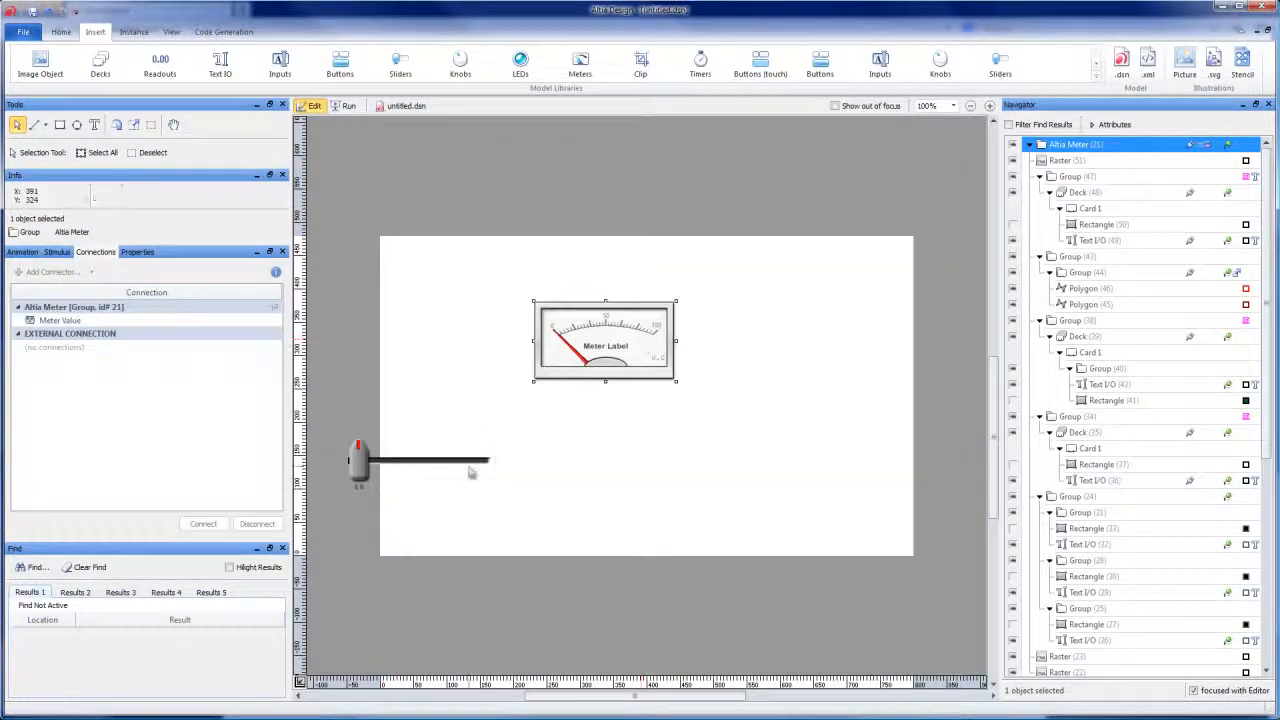
Align the slider and meter so the meter sits directly above the slider, and move the pair to about X 327.5, Y 118.
left_click(437, 466)
left_click(662, 352, "shift")
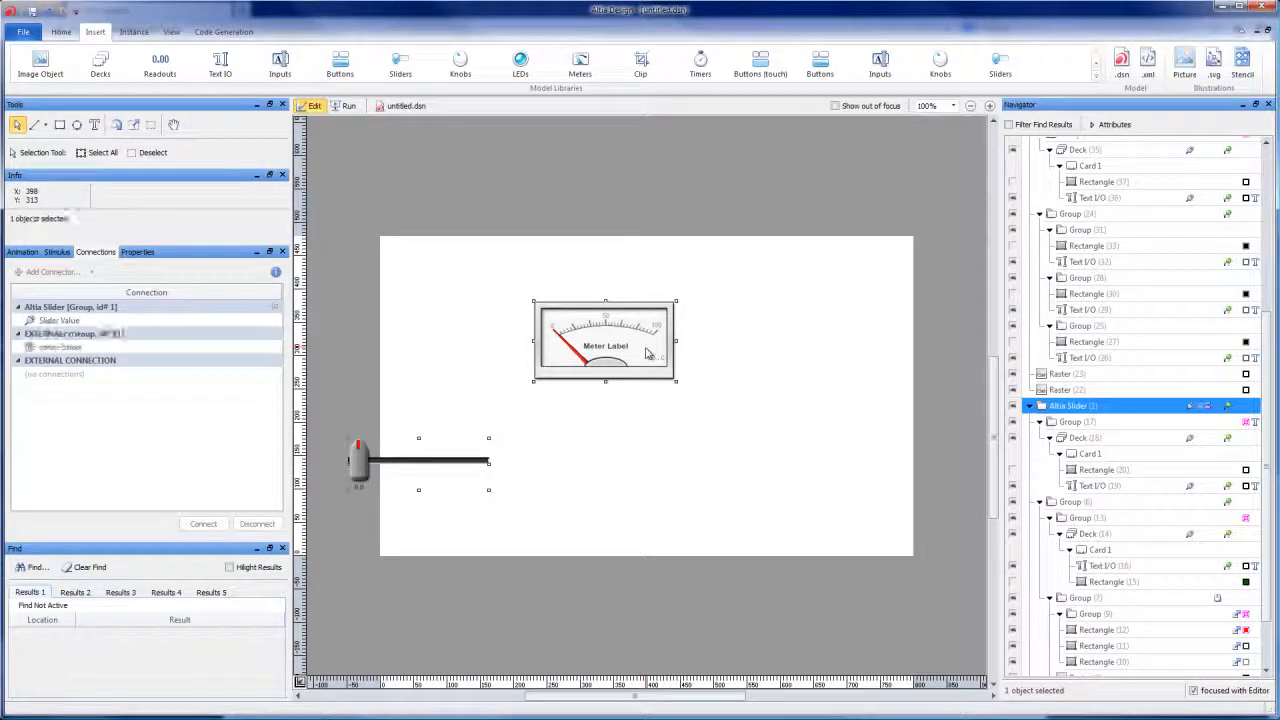
left_click(61, 31)
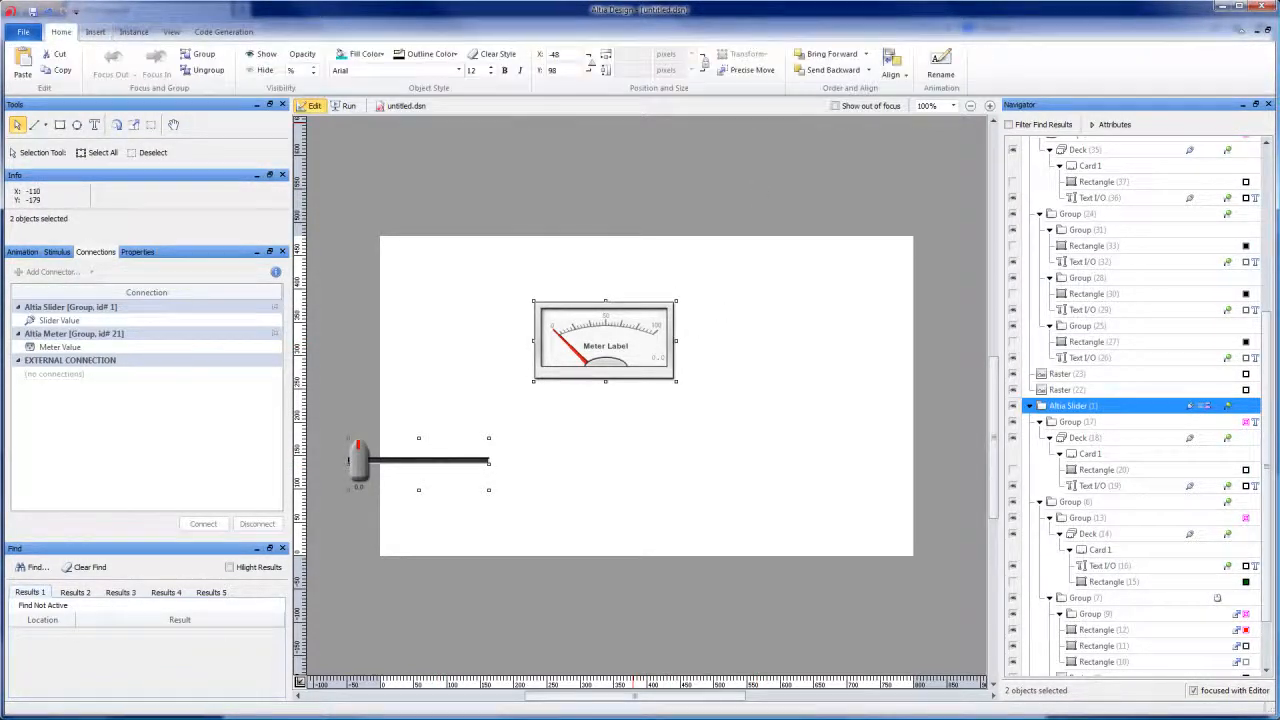
left_click(896, 72)
left_click(932, 113)
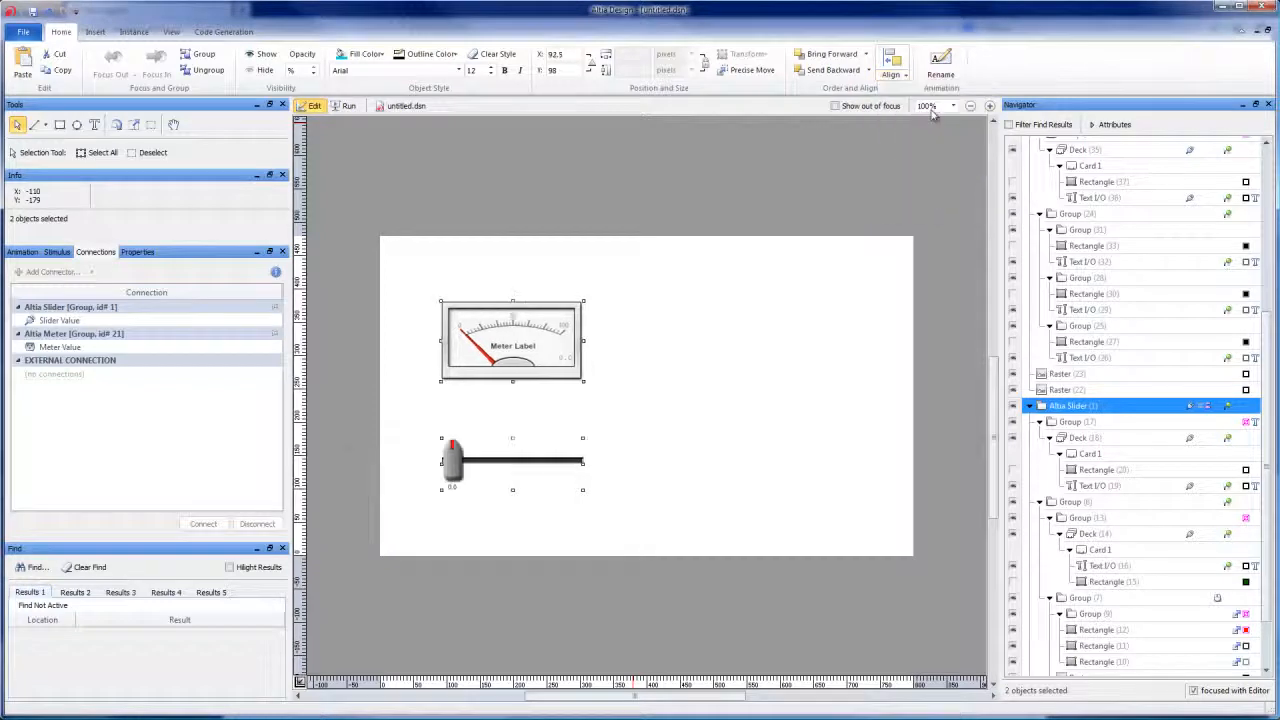
left_click_drag(549, 360, 706, 347)
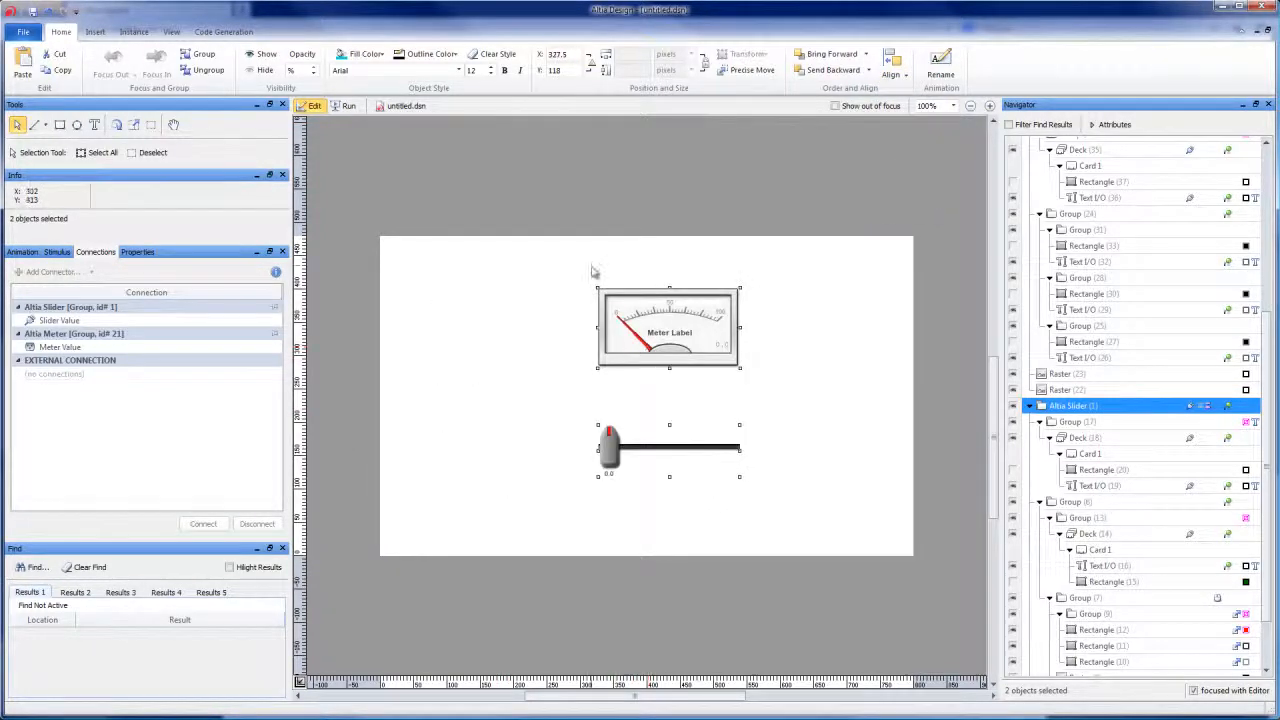
left_click(583, 229)
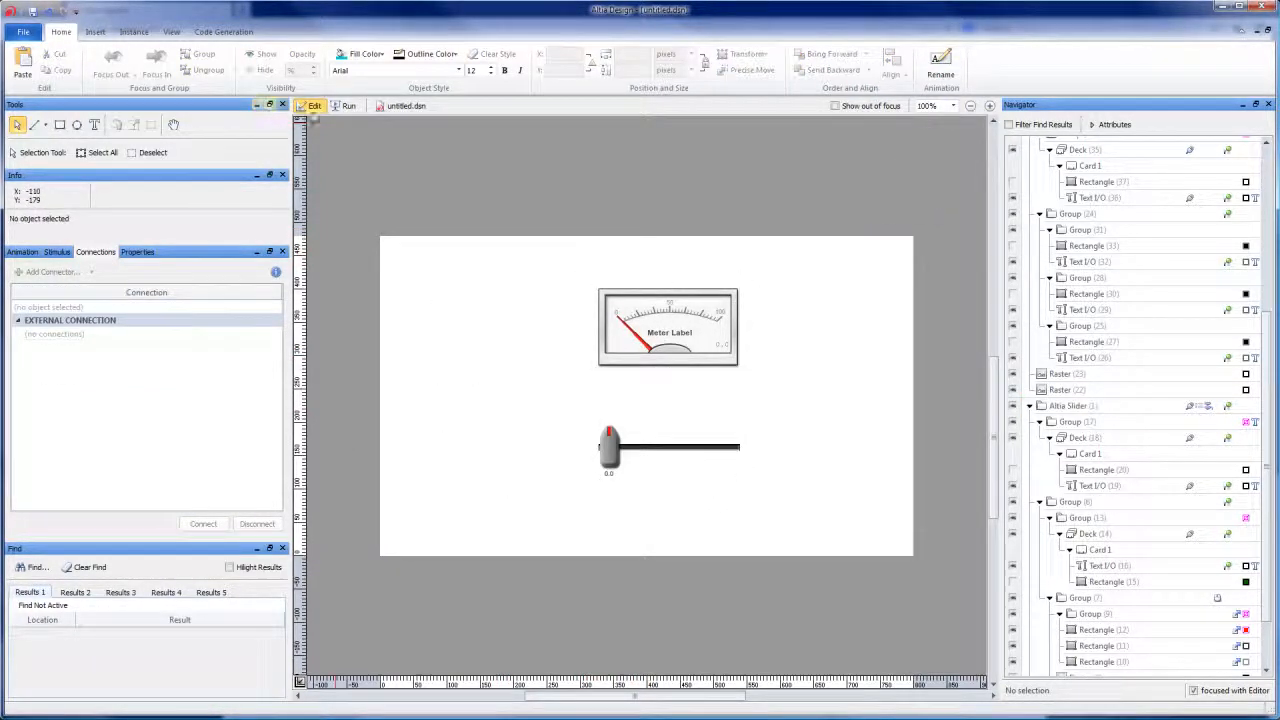
Run the design to test the slider and meter while they are unconnected, and return to editing.
left_click(348, 105)
left_click_drag(609, 445, 578, 467)
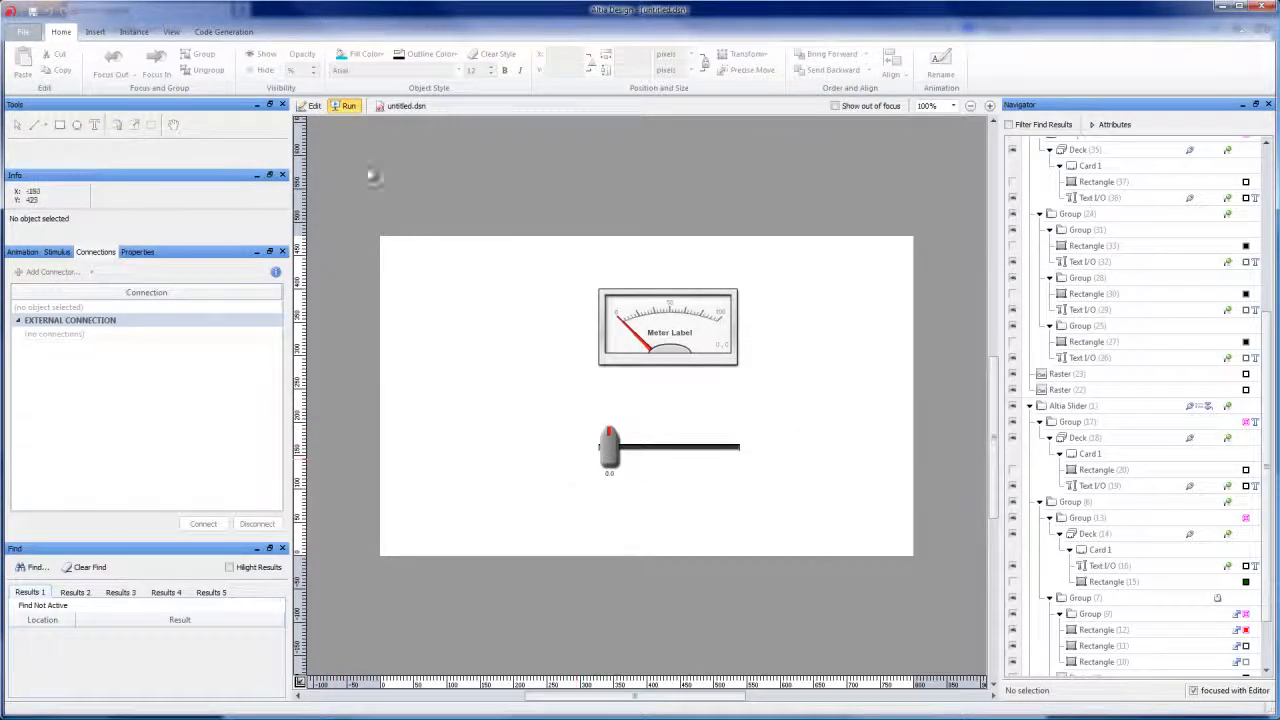
left_click(310, 105)
Select the meter and slider together and examine the connectors each one offers.
left_click(713, 320)
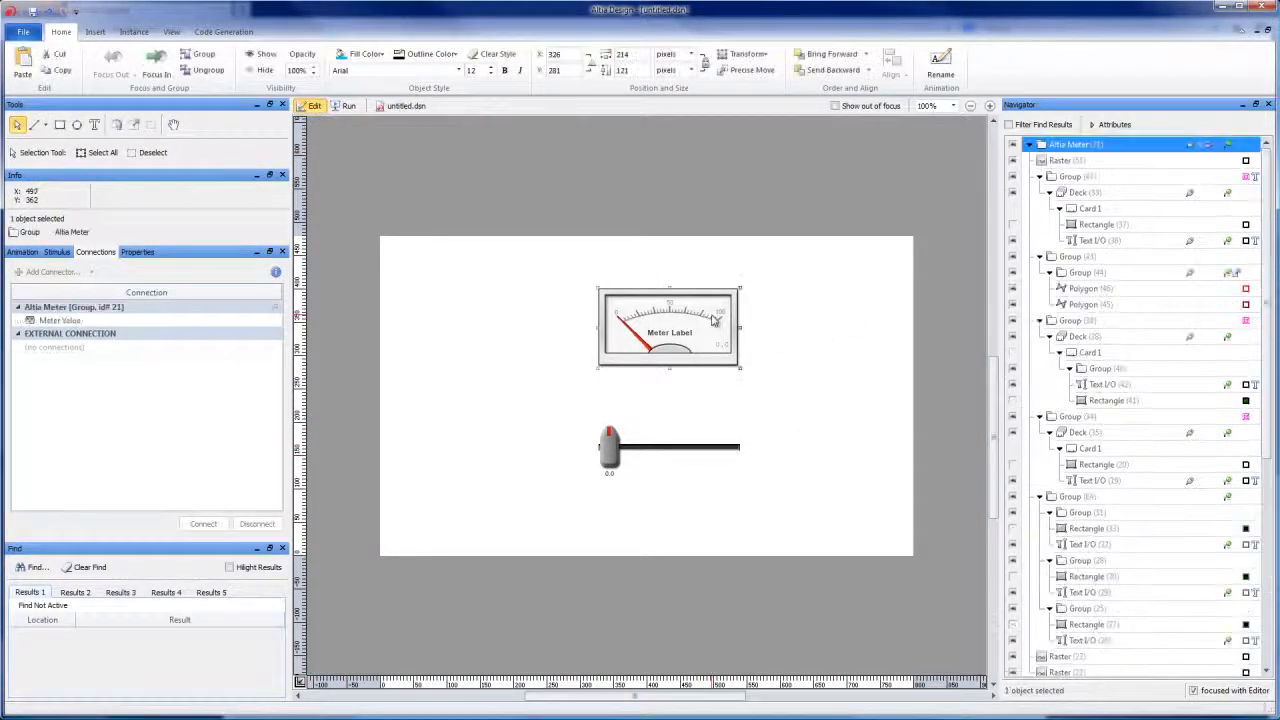
left_click(665, 452, "shift")
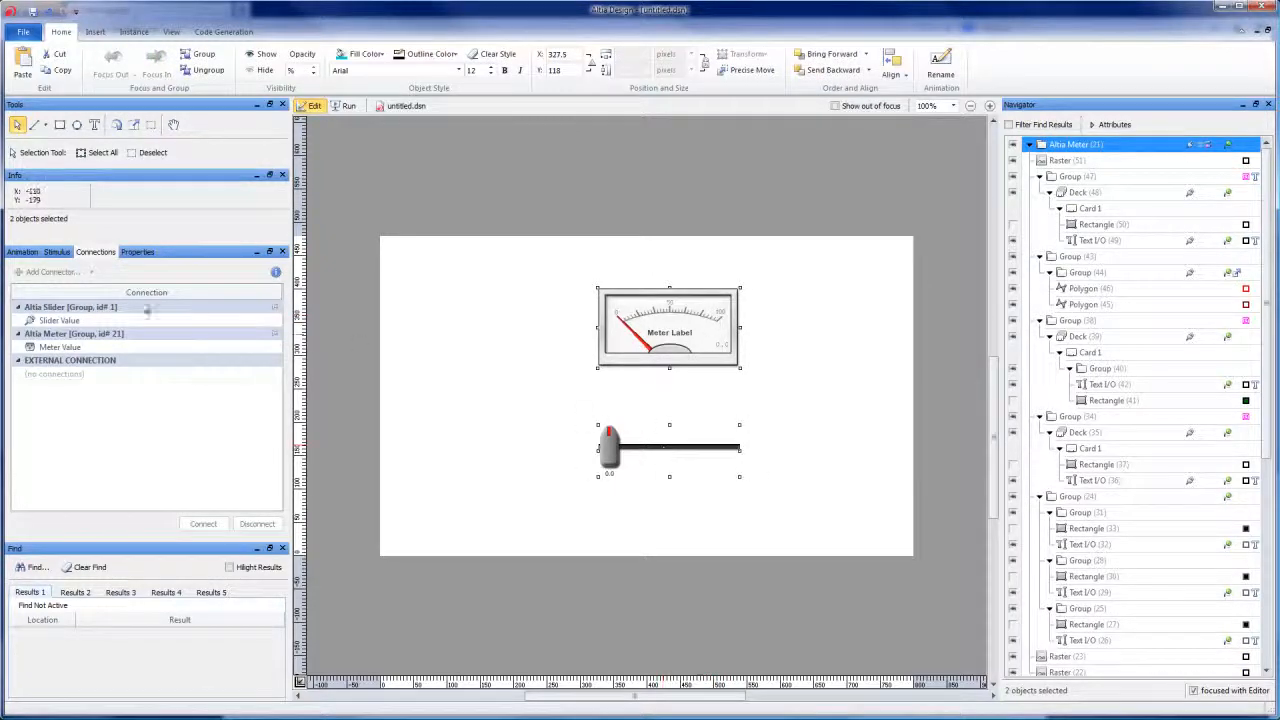
left_click(56, 252)
left_click(95, 253)
left_click(56, 253)
left_click(93, 253)
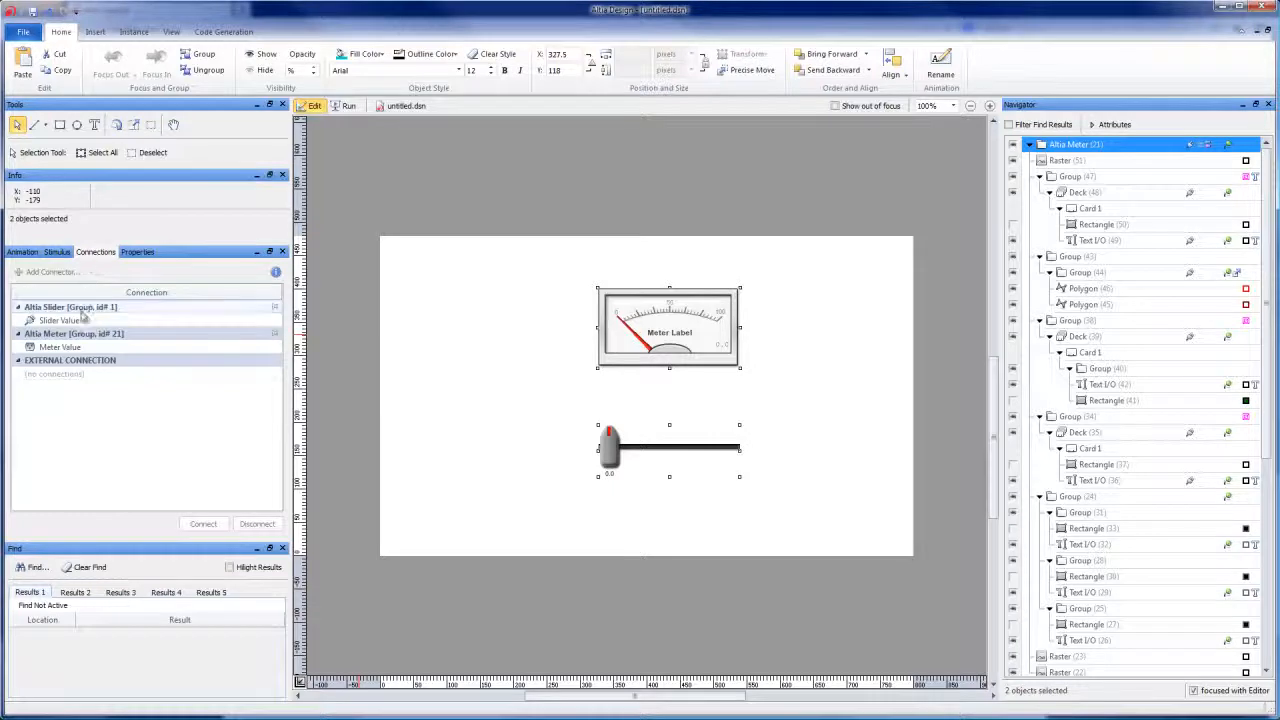
left_click(17, 309)
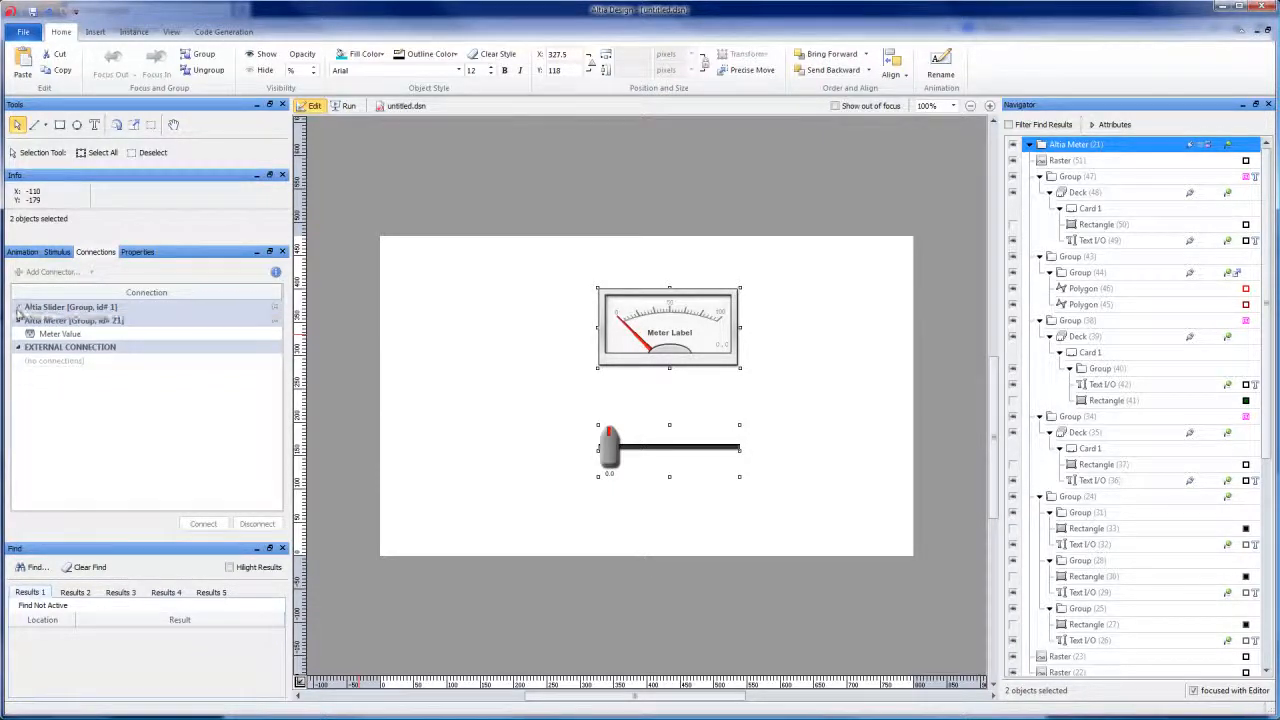
left_click(17, 309)
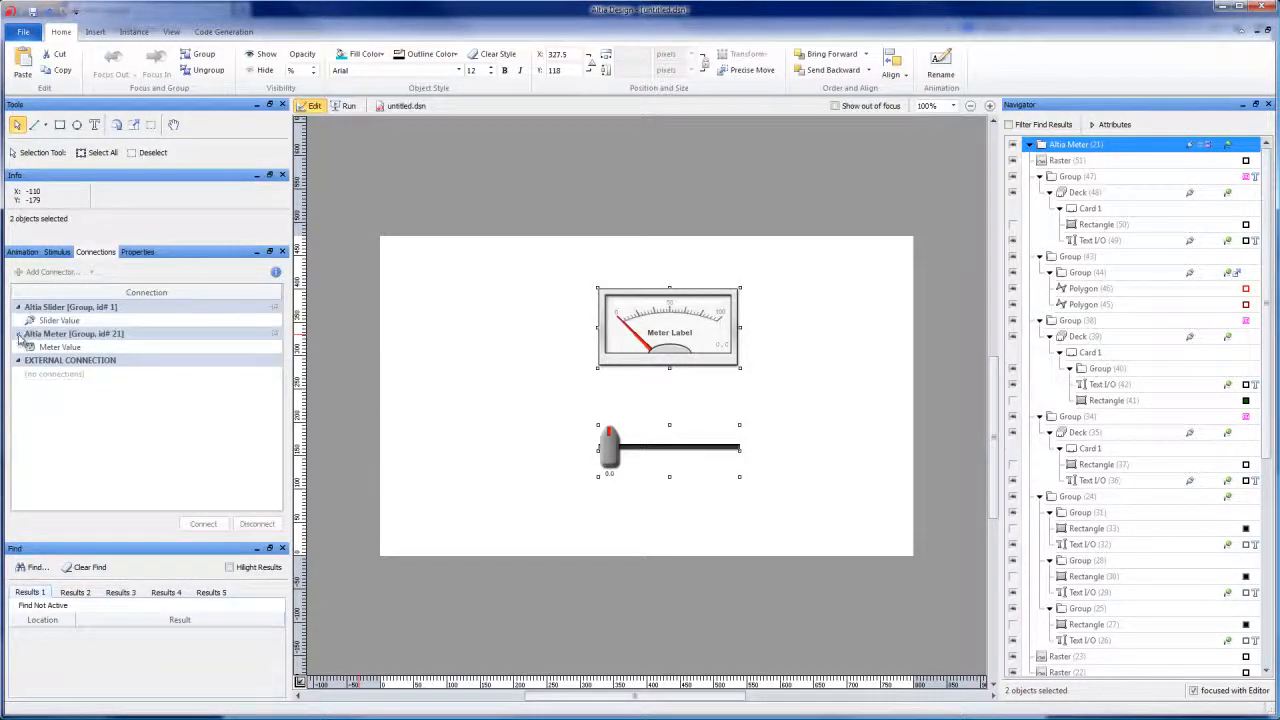
left_click(18, 335)
left_click(18, 335)
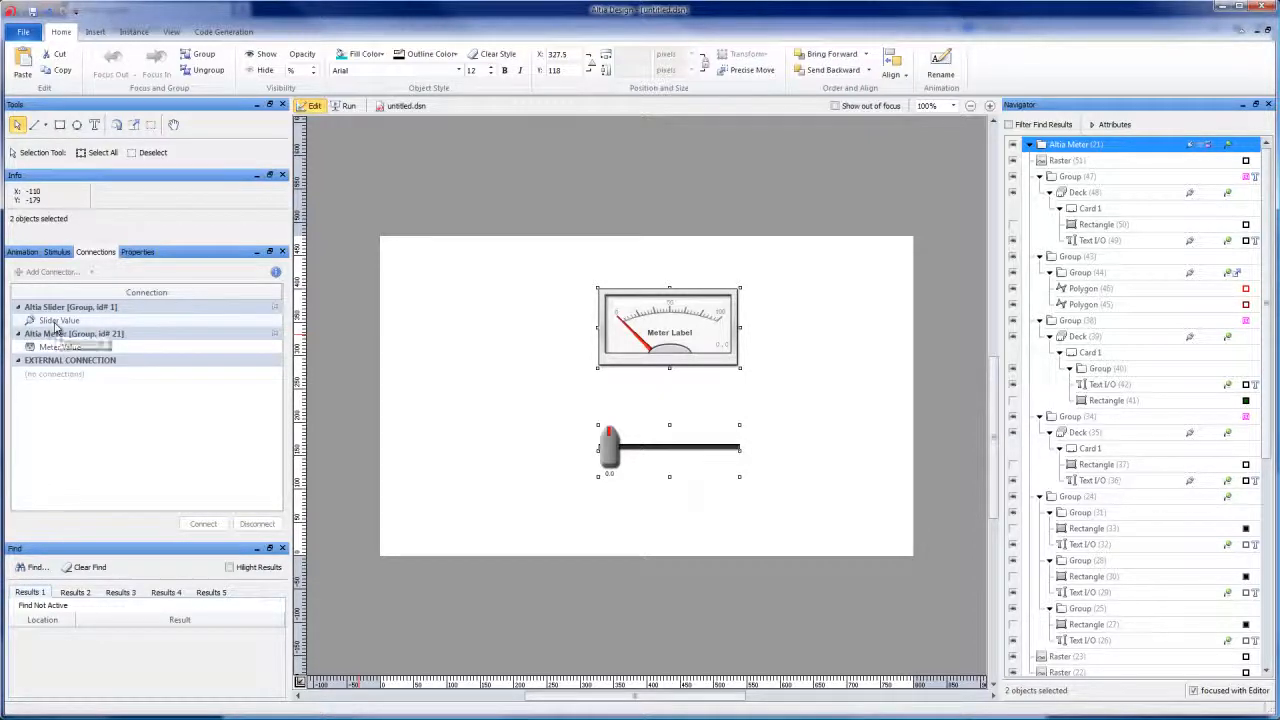
Connect the slider's Slider Value output to the meter's Meter Value input, dismissing the connection help messages.
left_click(31, 322)
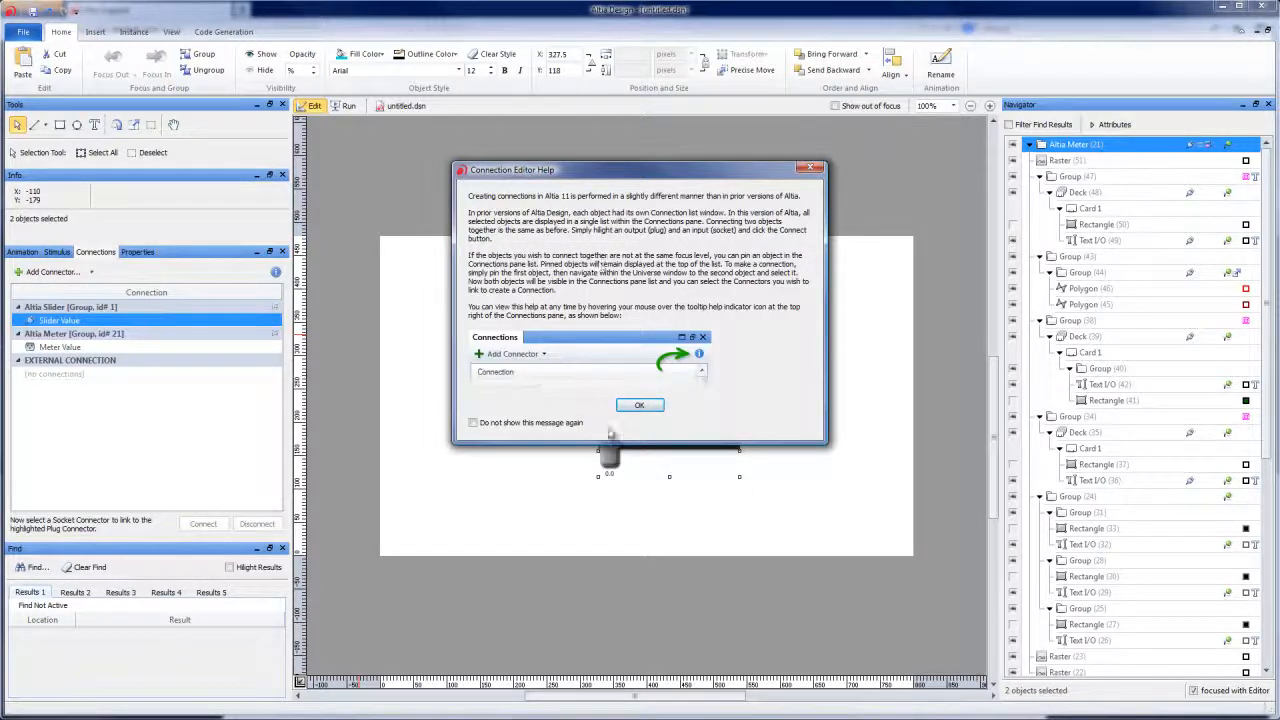
left_click(648, 406)
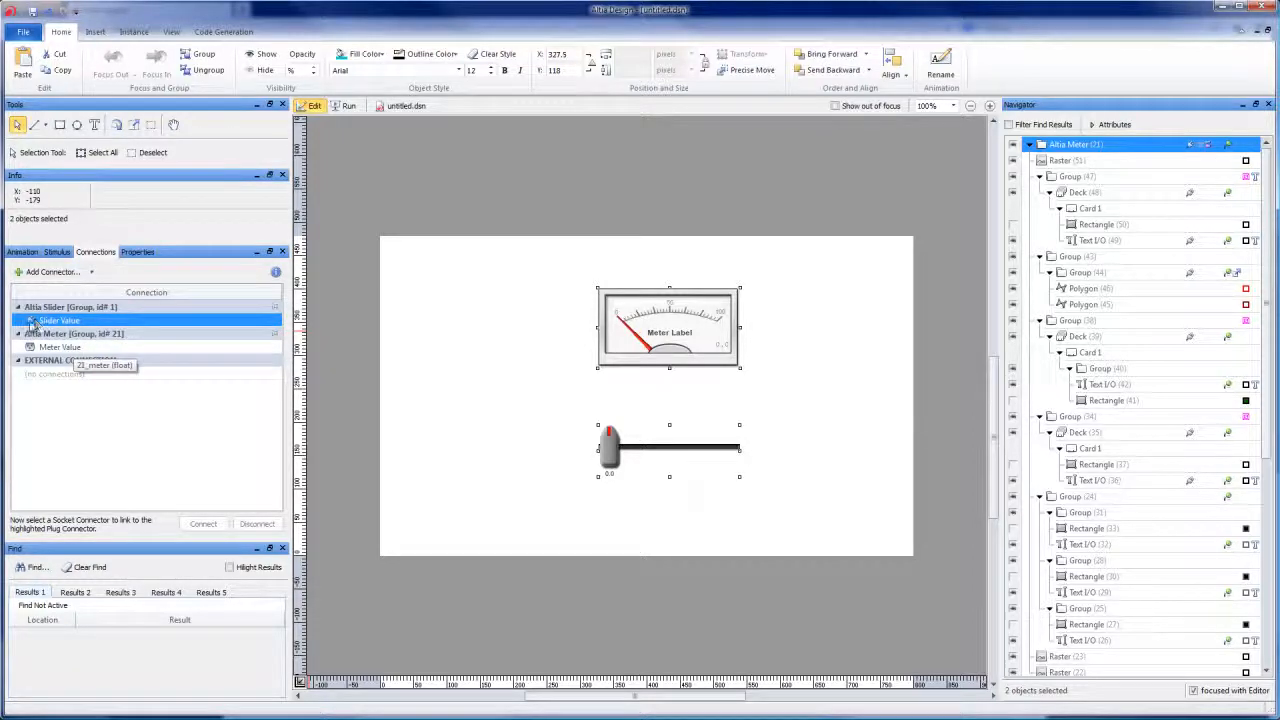
left_click(30, 347)
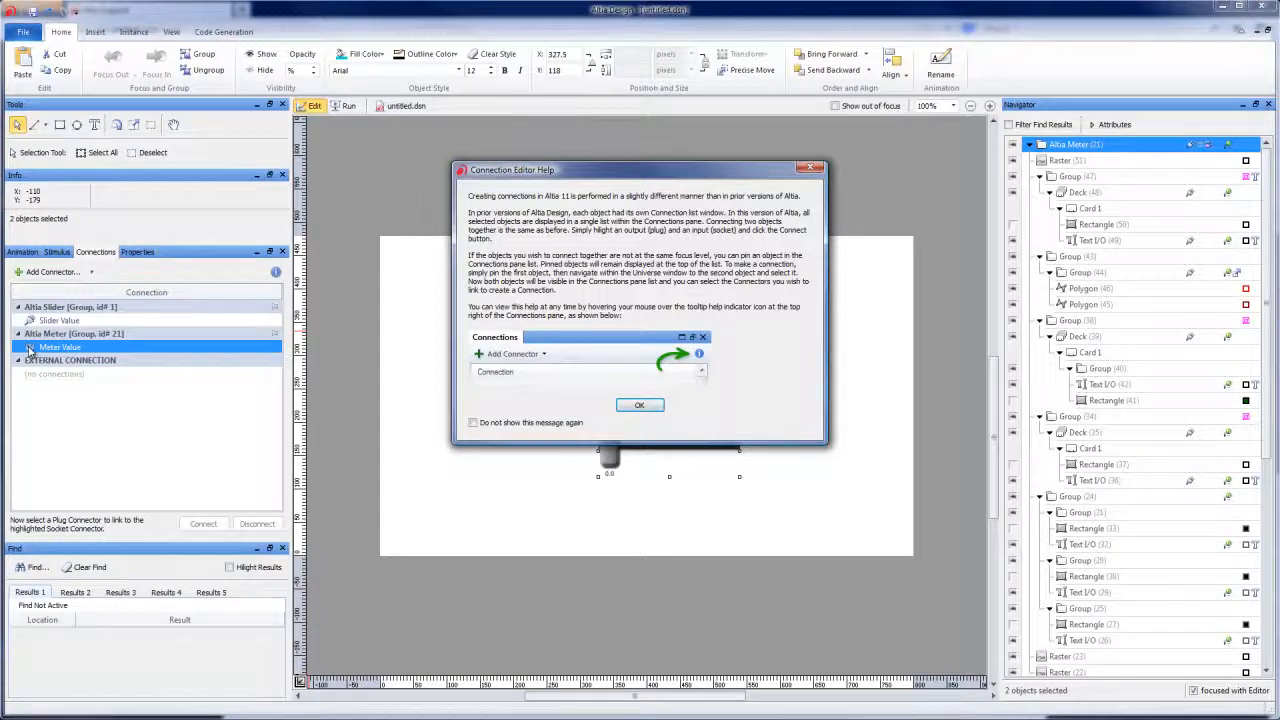
left_click(638, 405)
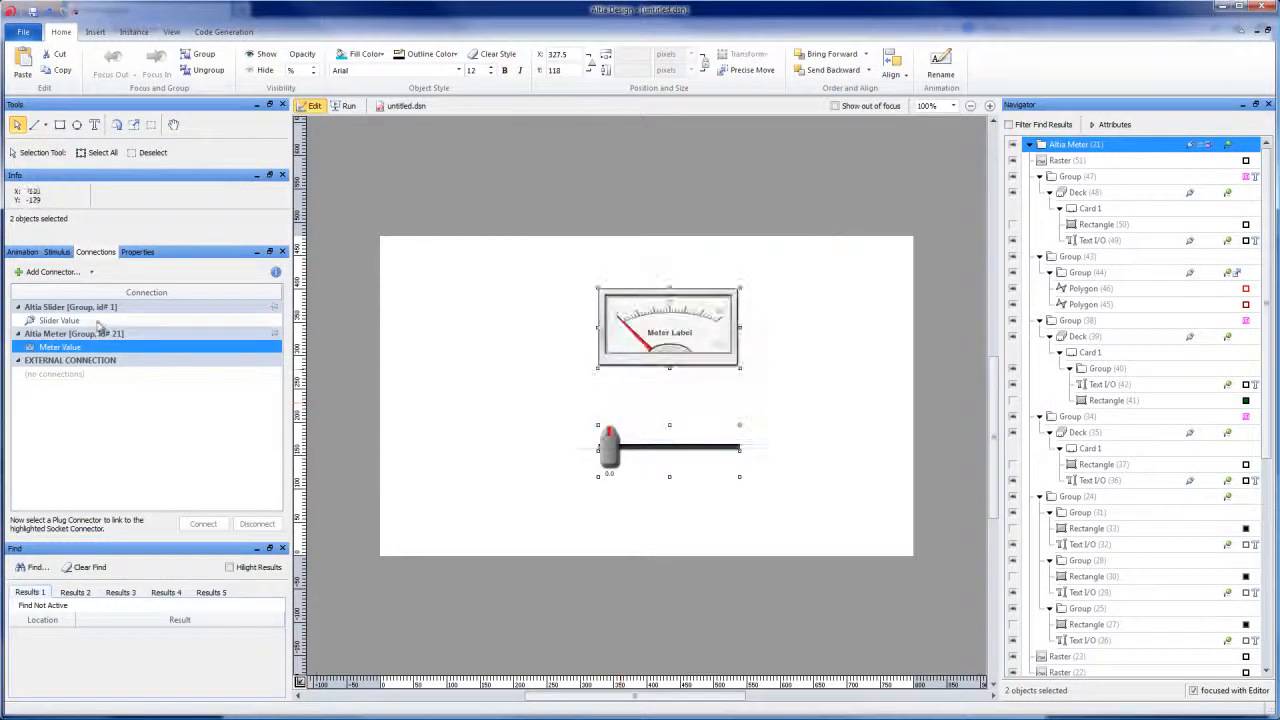
left_click(95, 320)
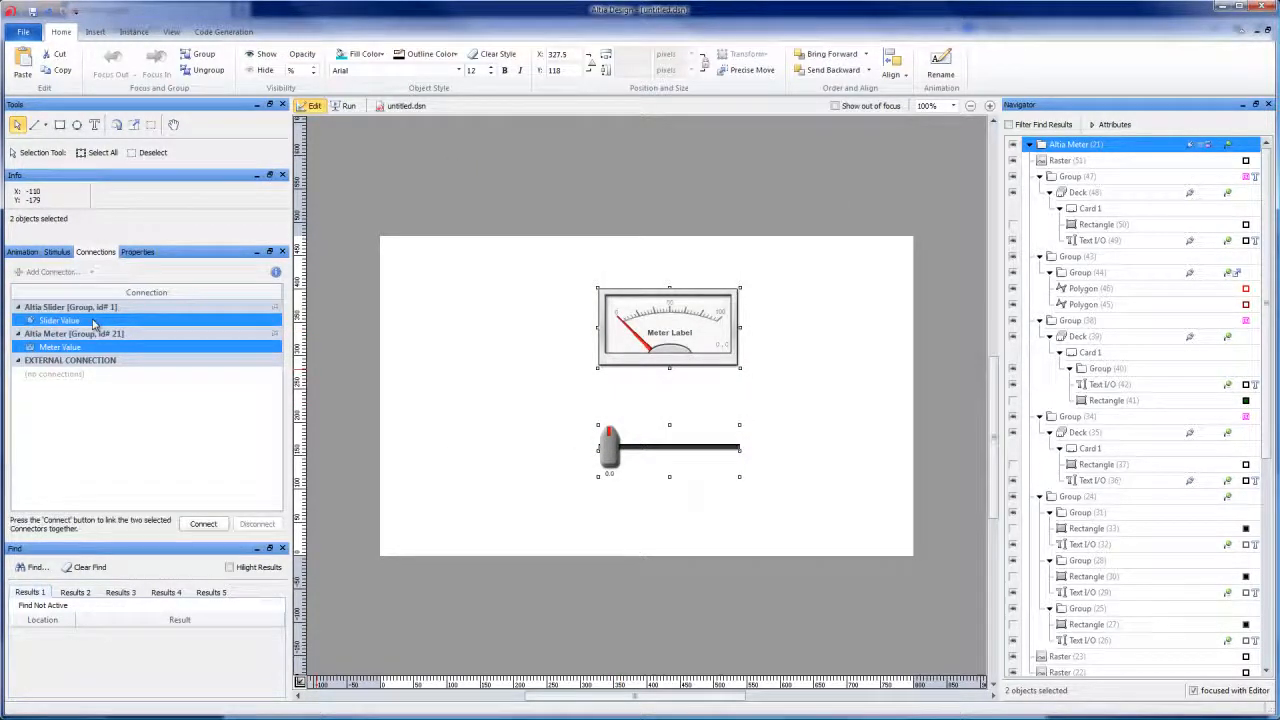
left_click(203, 525)
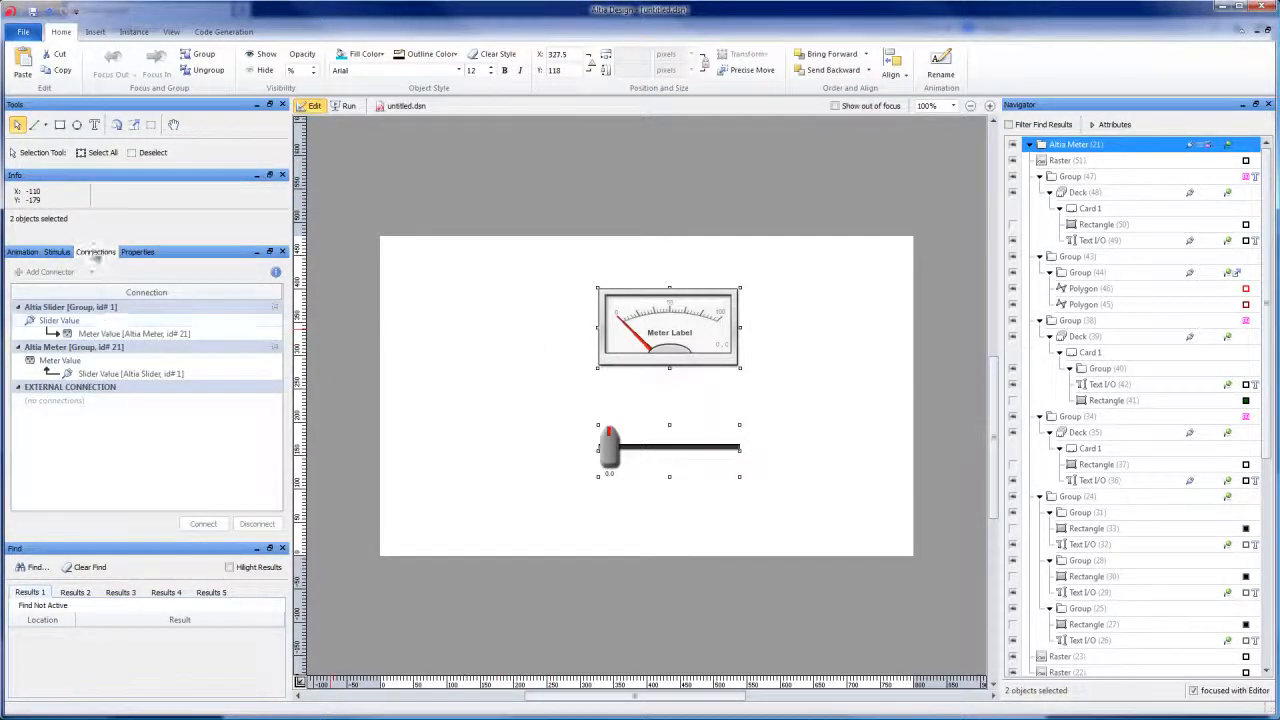
Check the connections listed for the meter alone, the slider alone and both objects selected together.
left_click(680, 292)
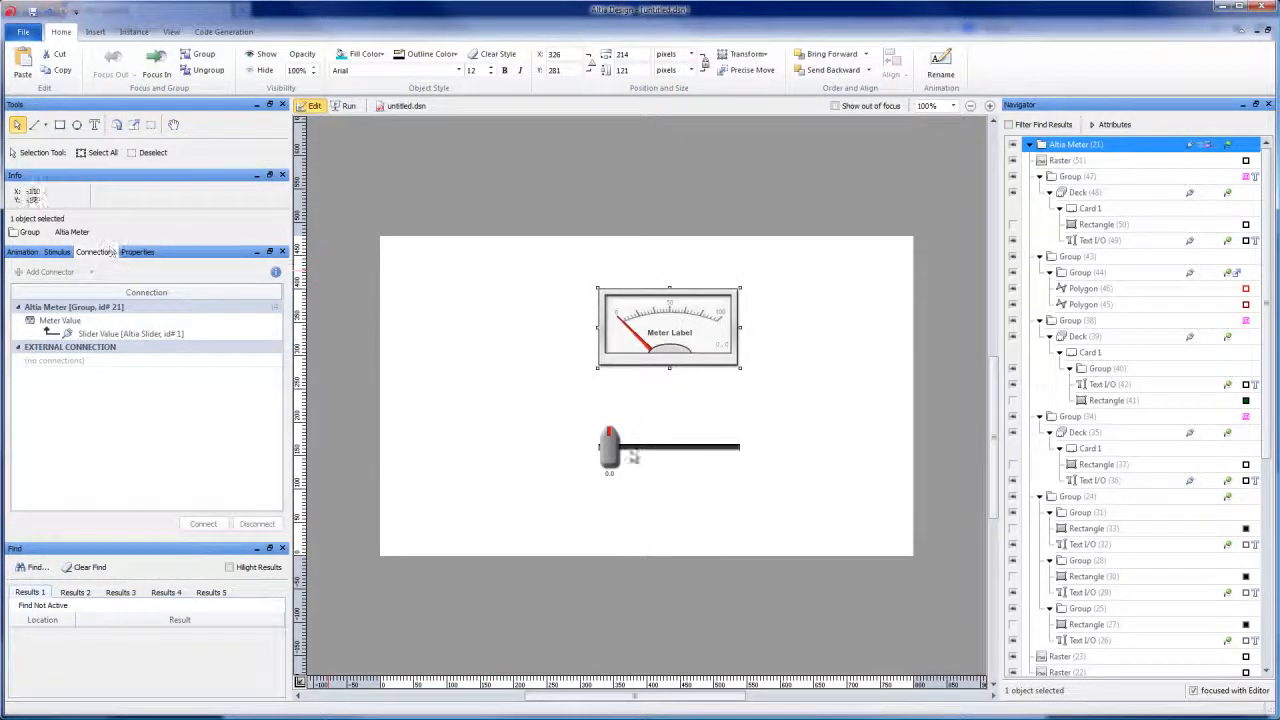
left_click(628, 449)
left_click_drag(562, 245, 867, 588)
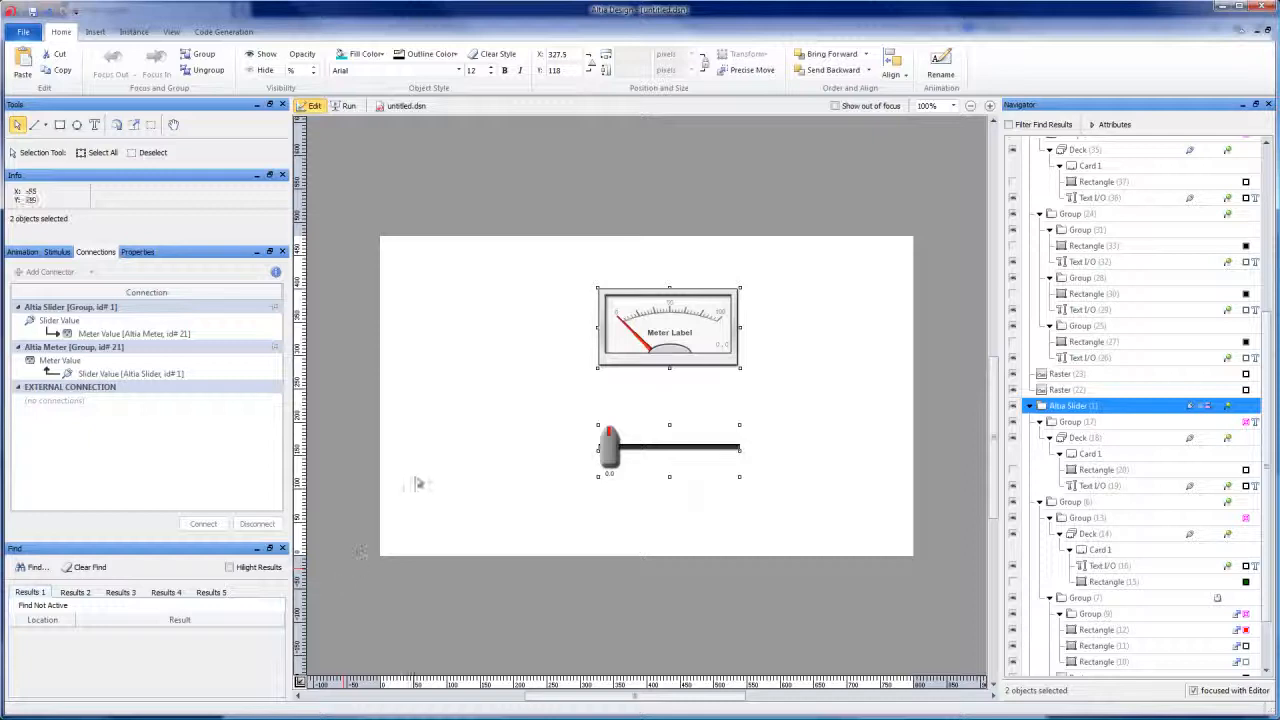
Run the design, move the slider to about 98 to test the meter connection, and return to editing.
left_click(345, 106)
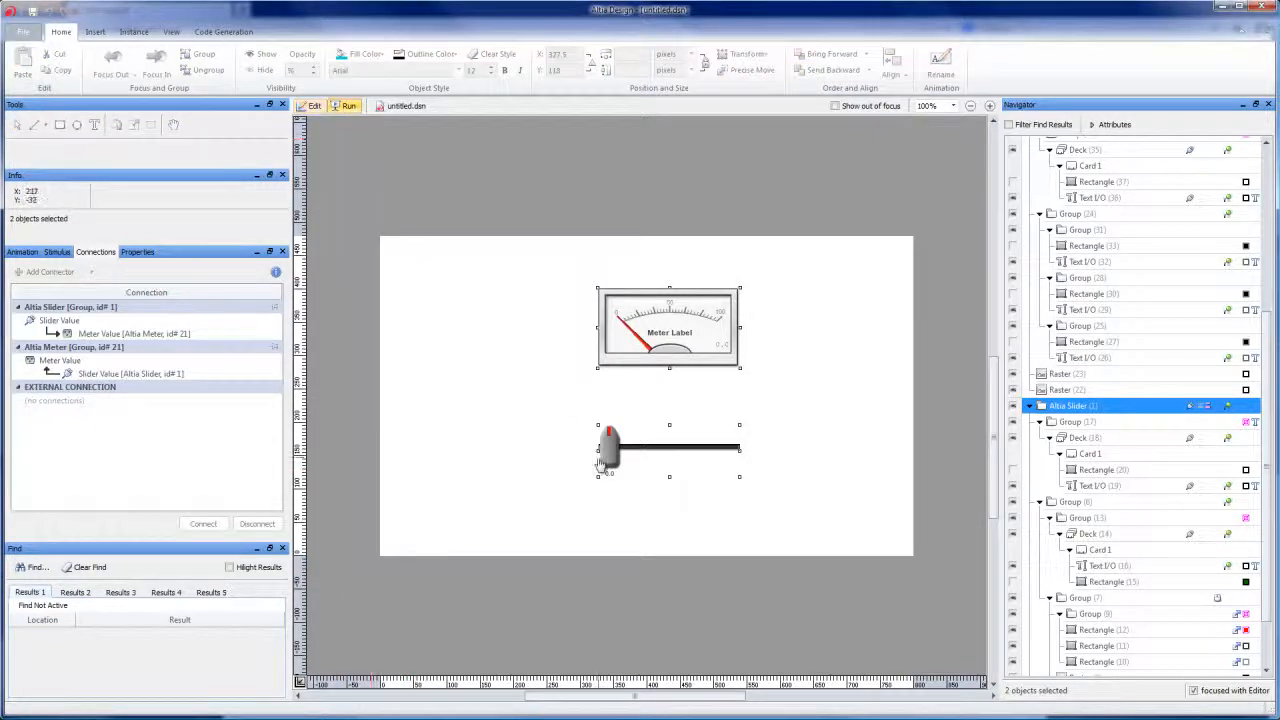
left_click_drag(610, 452, 727, 448)
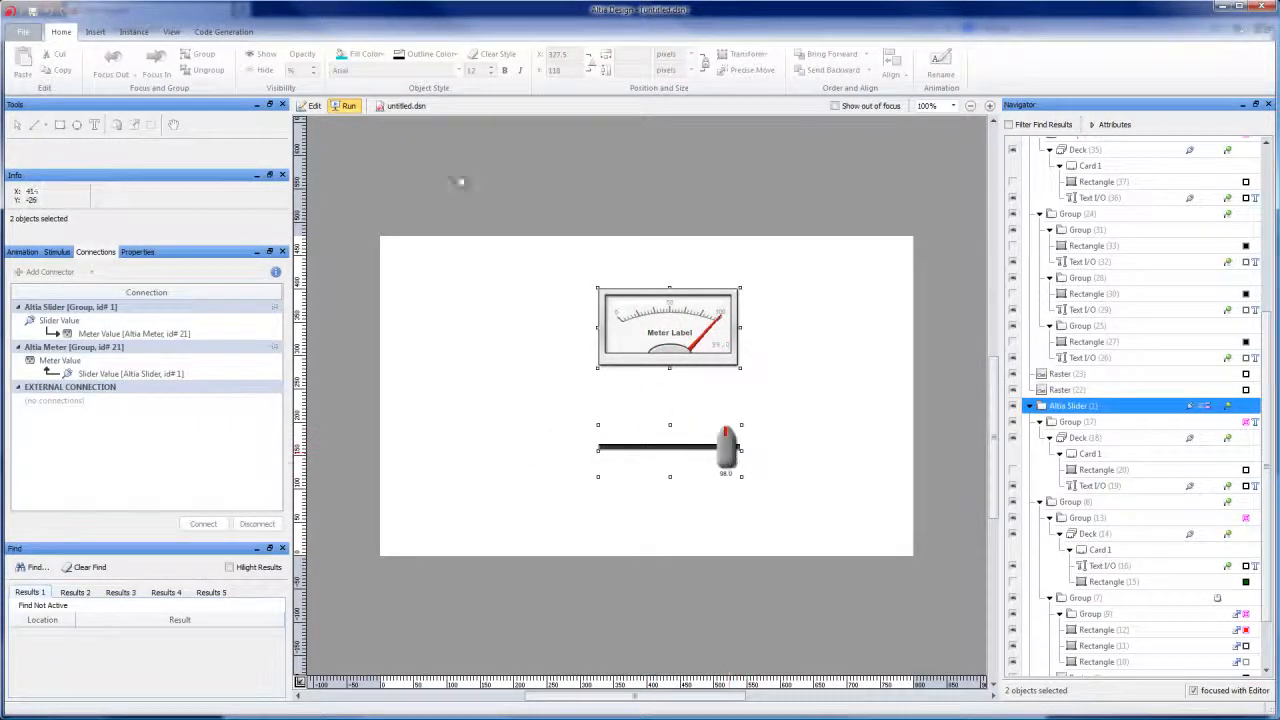
left_click(311, 106)
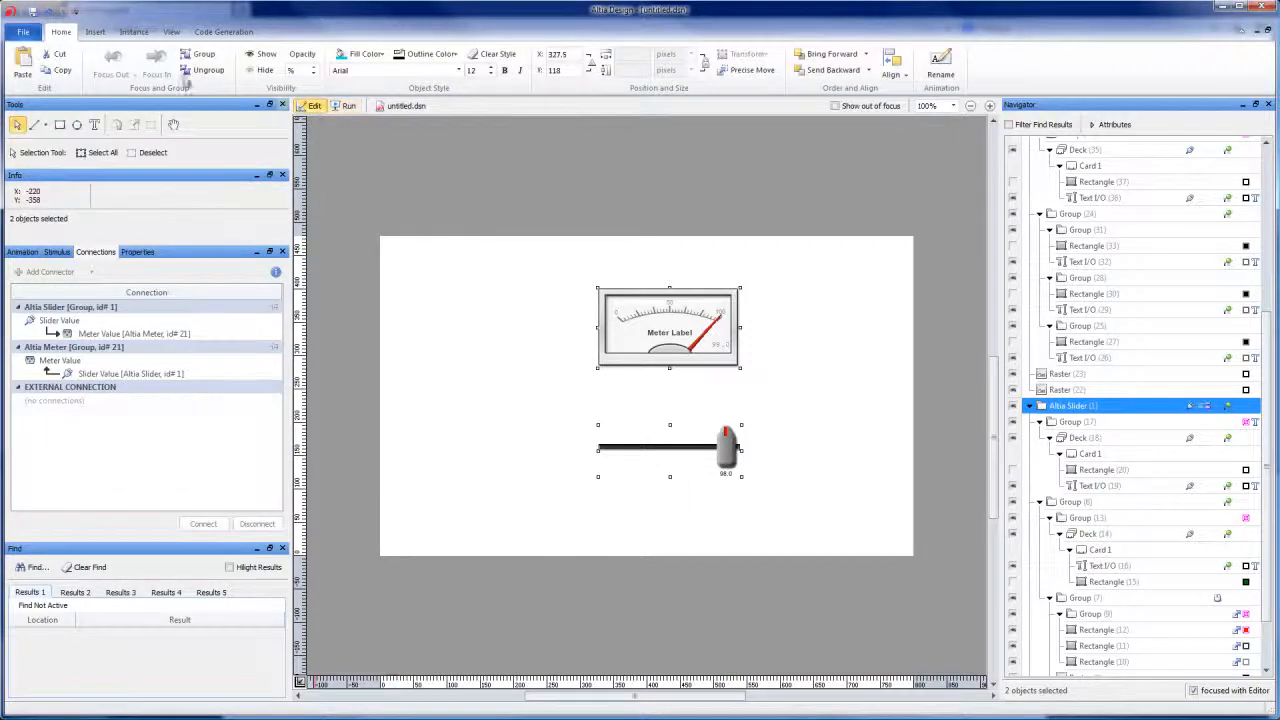
Insert copies of a multi-turn knob and the largest variable-width 0.00 numeric readout outside the canvas's left edge.
left_click(95, 31)
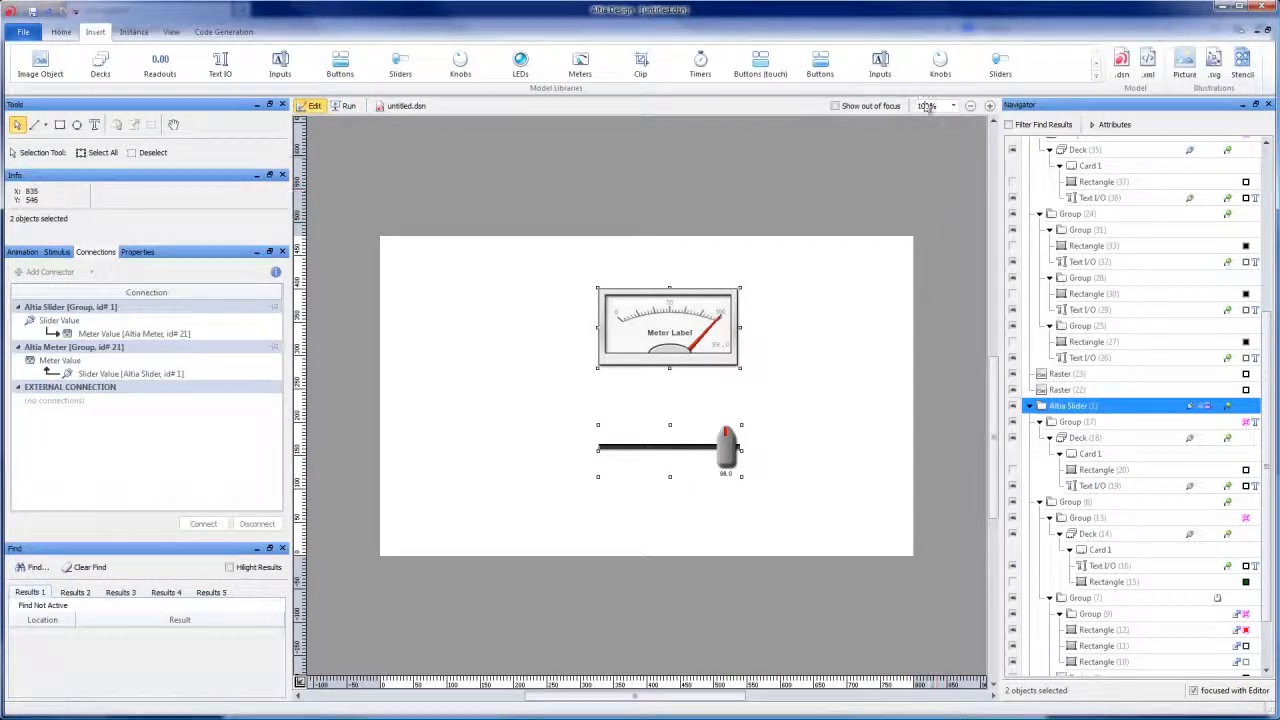
left_click(940, 65)
left_click_drag(670, 428, 337, 383)
left_click(160, 65)
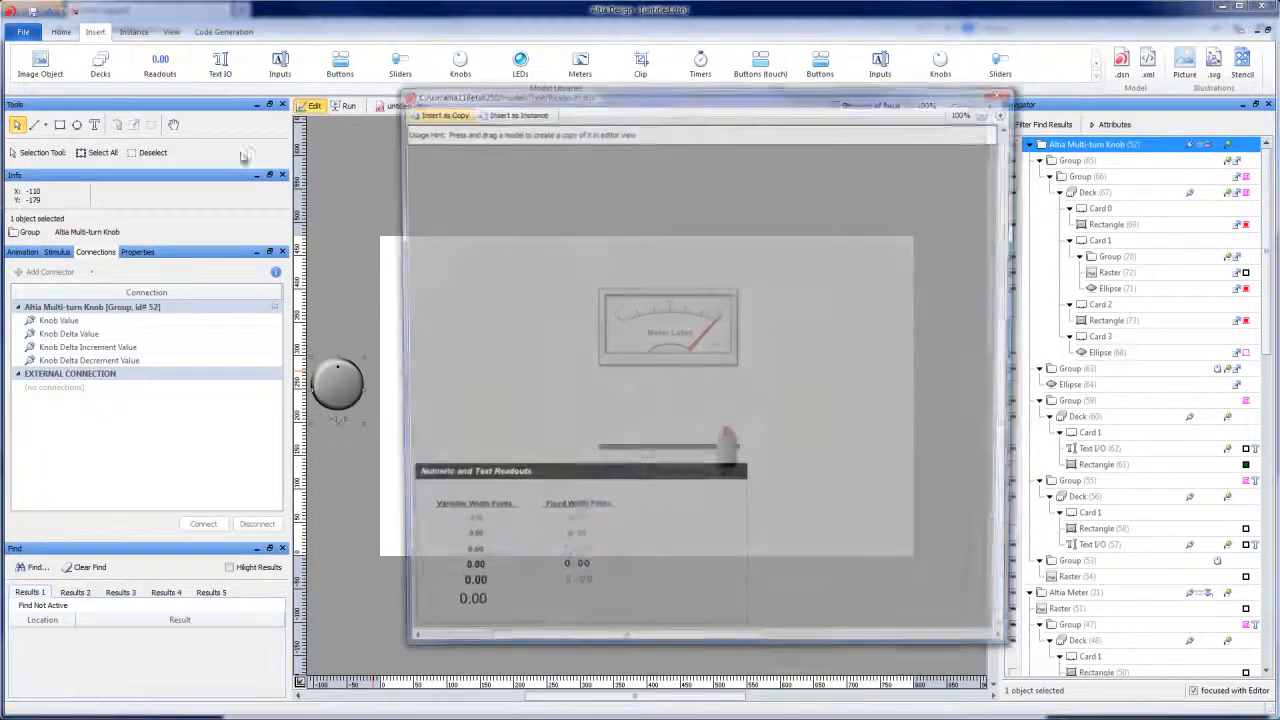
left_click_drag(467, 590, 346, 309)
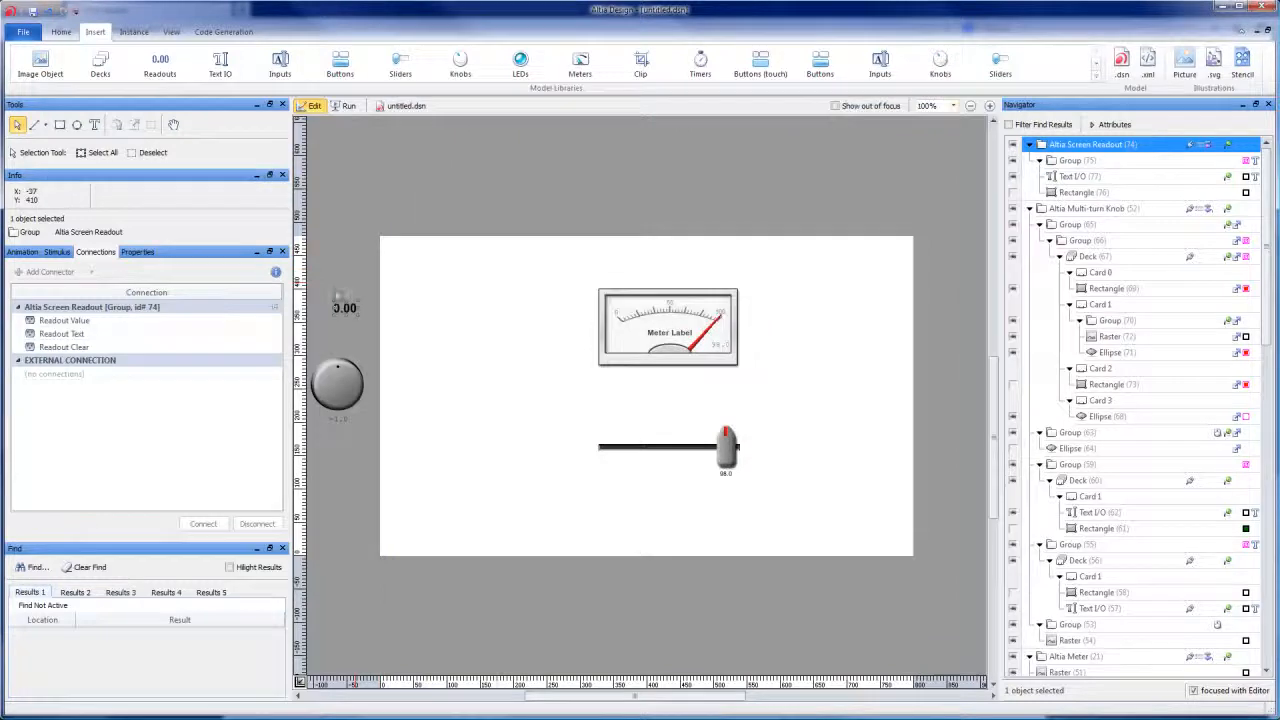
Connect the multi-turn knob's Knob Value output to the screen readout's Readout Value input, dismissing the connection help message.
left_click_drag(500, 195, 310, 476)
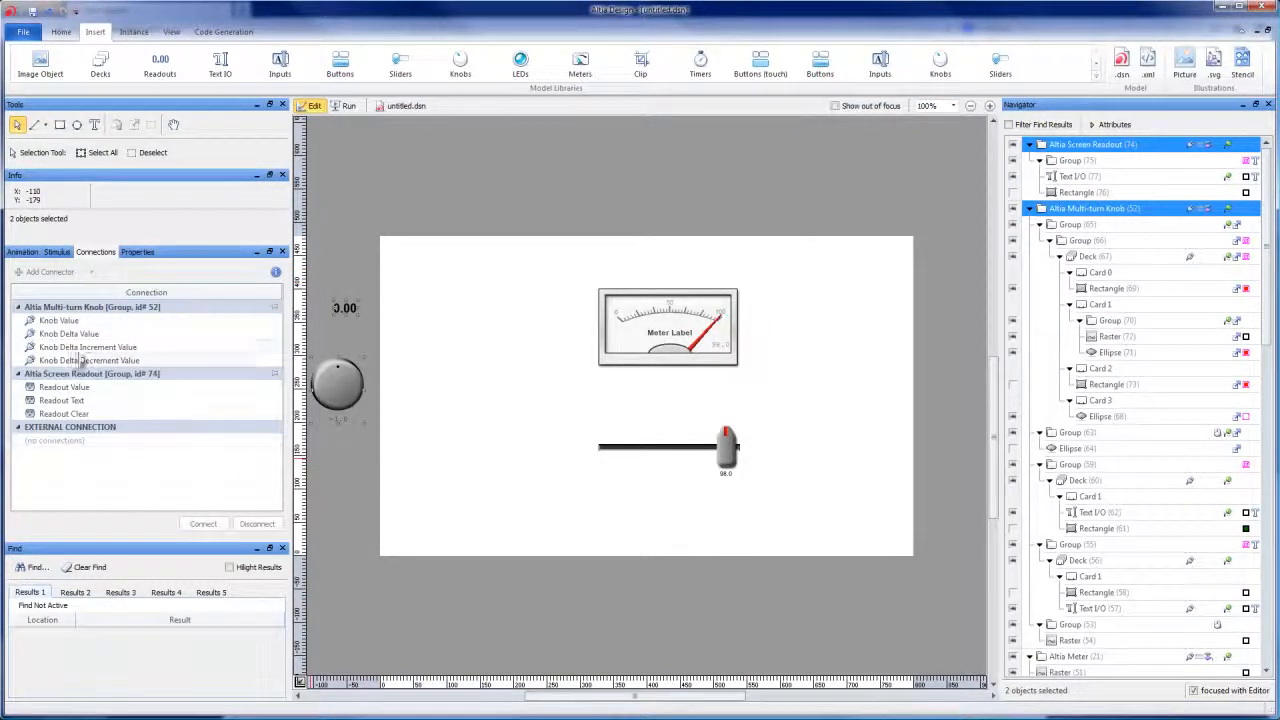
left_click(82, 322)
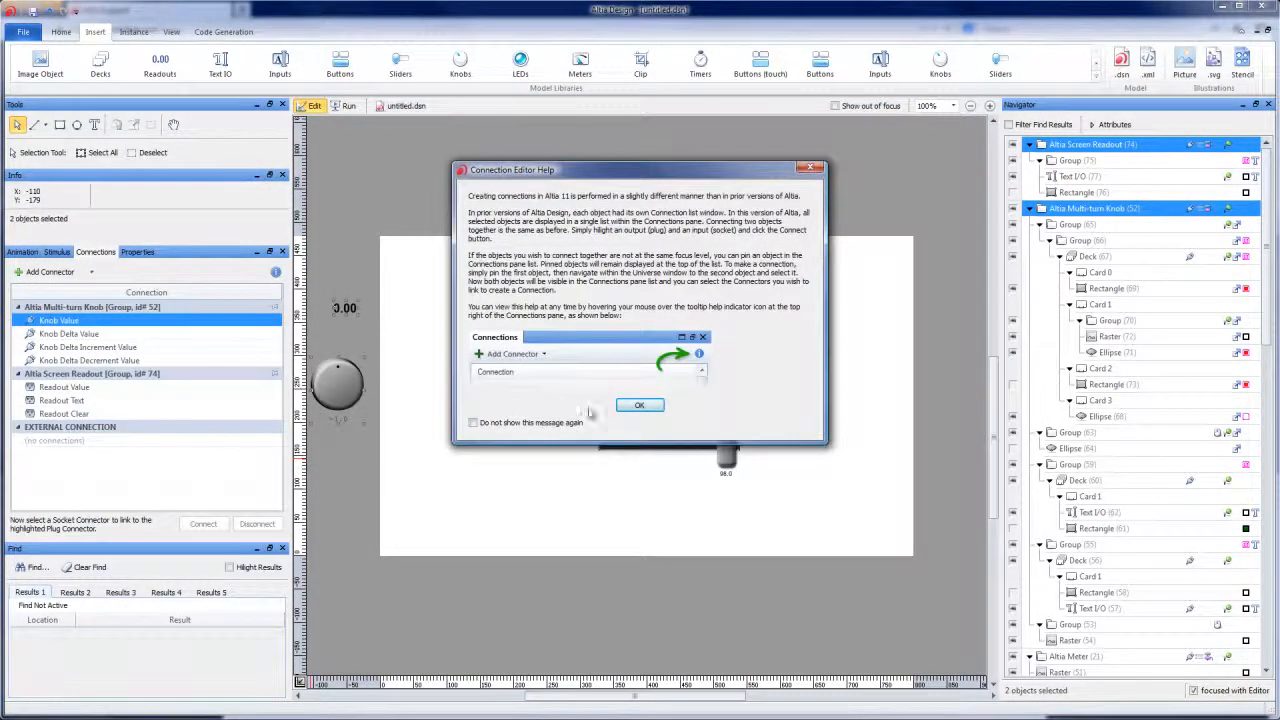
left_click(636, 407)
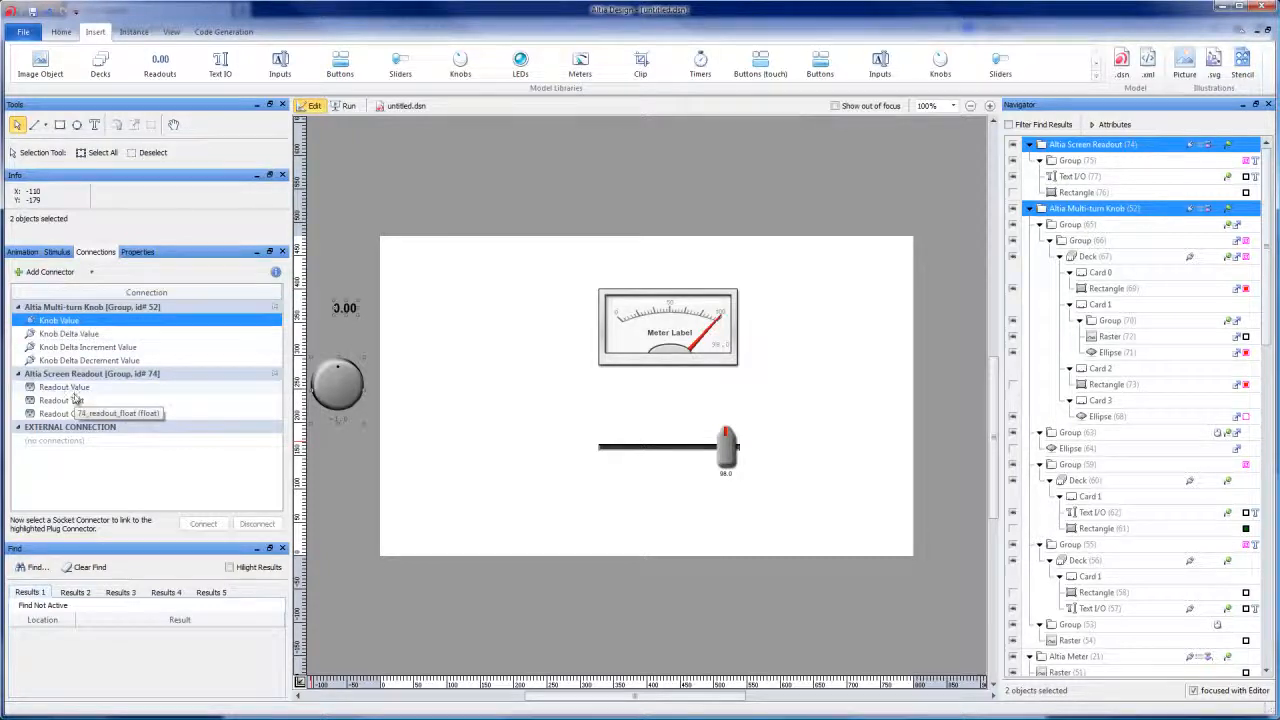
left_click(104, 389)
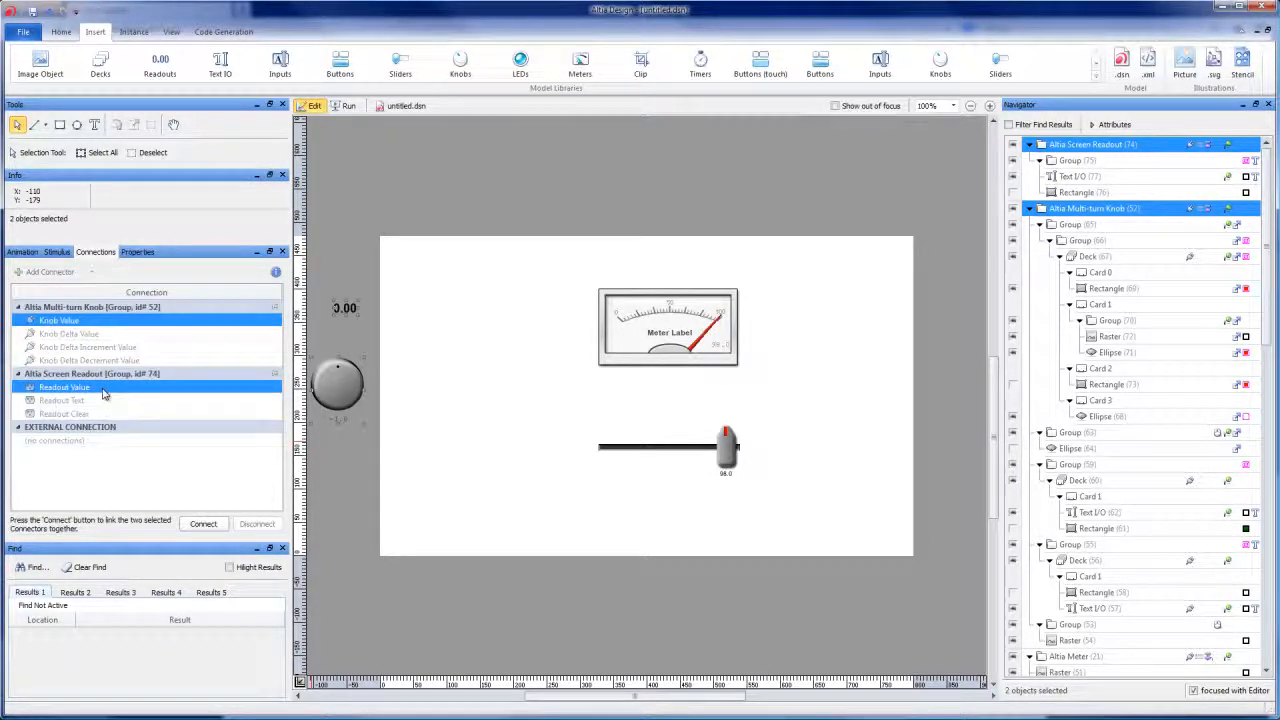
left_click(205, 528)
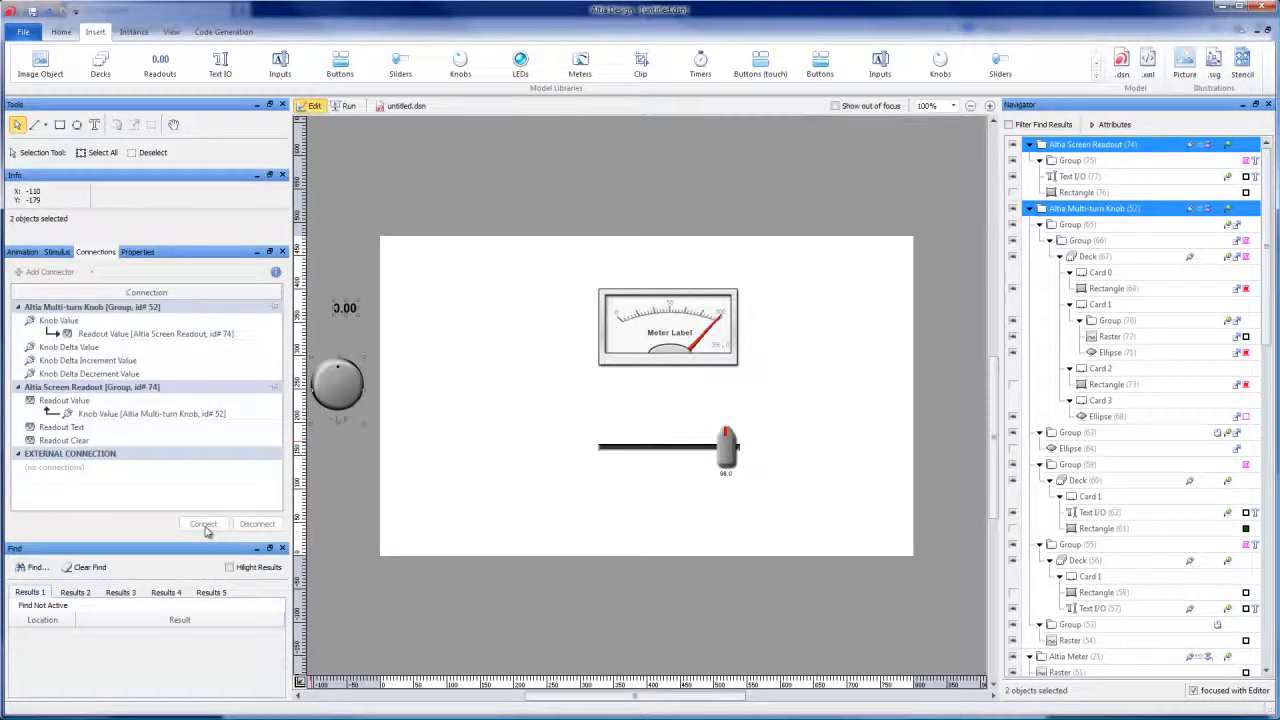
Run the design, turn the knob to about 302, and examine the animation states of the readout and the multi-turn knob.
left_click(343, 105)
mouse_move(350, 372)
left_mouse_down()
mouse_move(365, 393)
mouse_move(333, 376)
mouse_move(323, 415)
mouse_move(348, 424)
mouse_move(364, 386)
mouse_move(330, 370)
mouse_move(350, 362)
mouse_move(326, 378)
mouse_move(353, 358)
mouse_move(340, 355)
left_mouse_up()
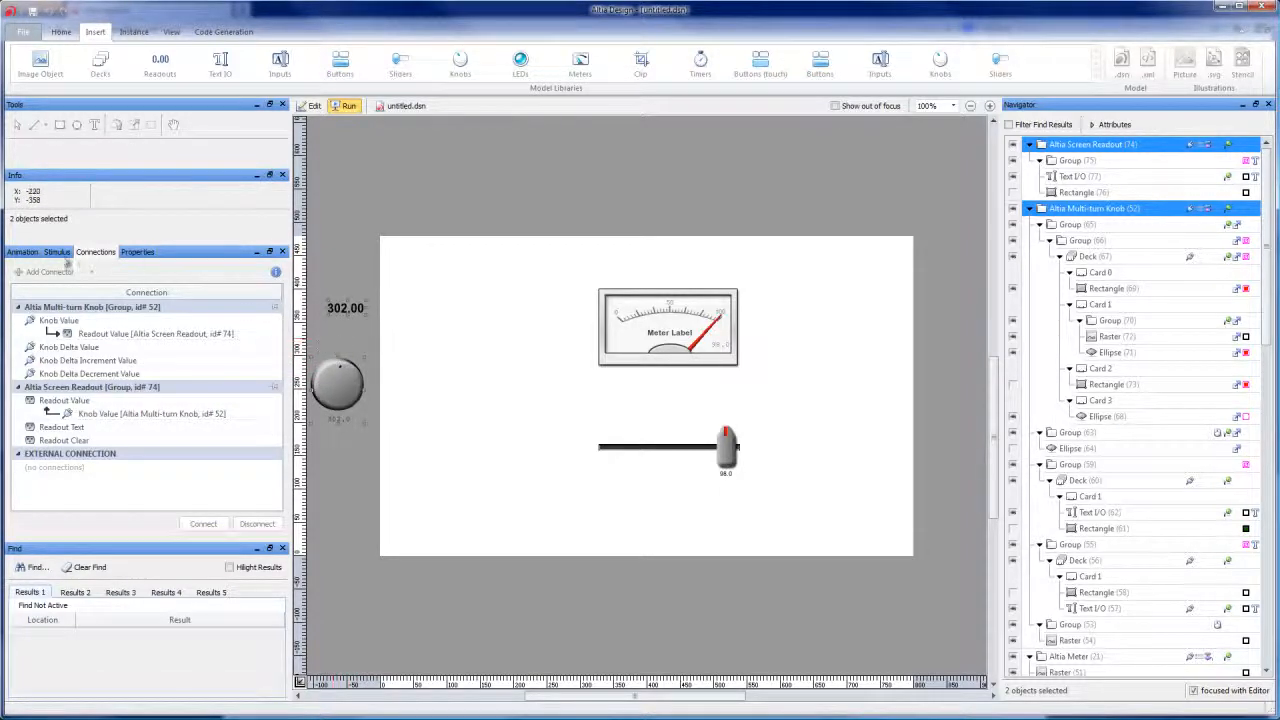
left_click(16, 253)
left_click(18, 307)
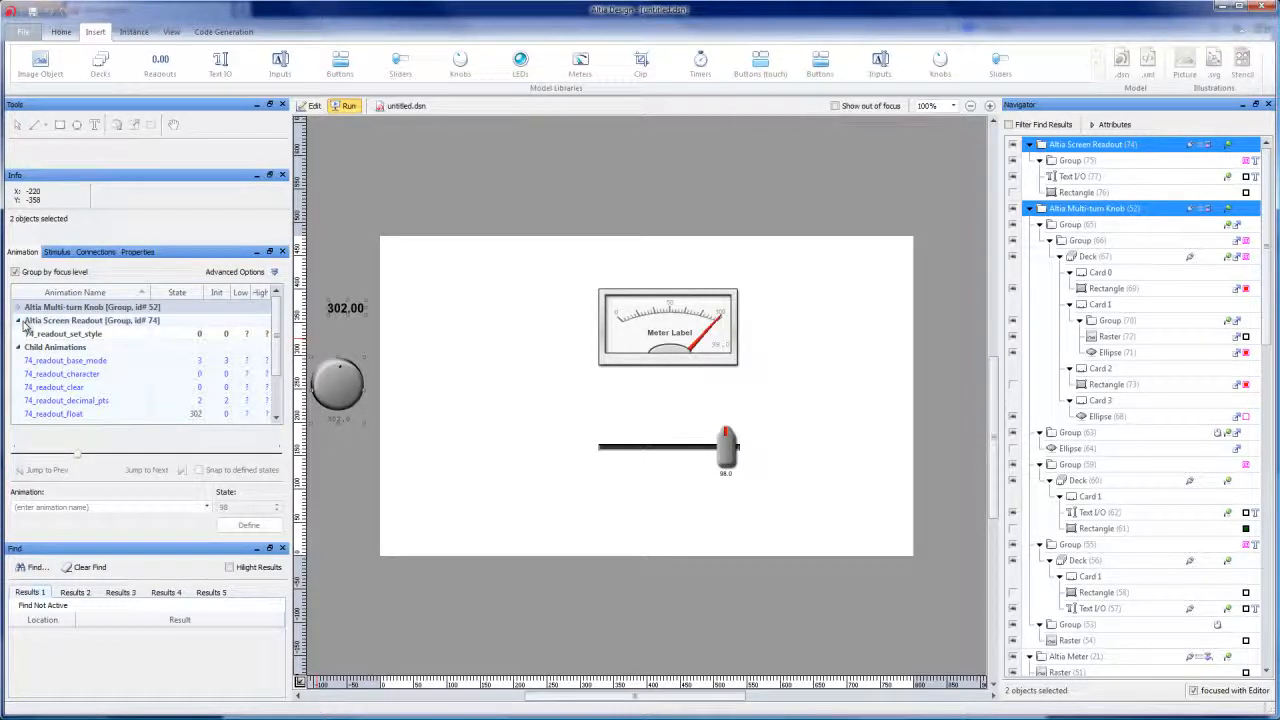
left_click(18, 320)
left_click(18, 320)
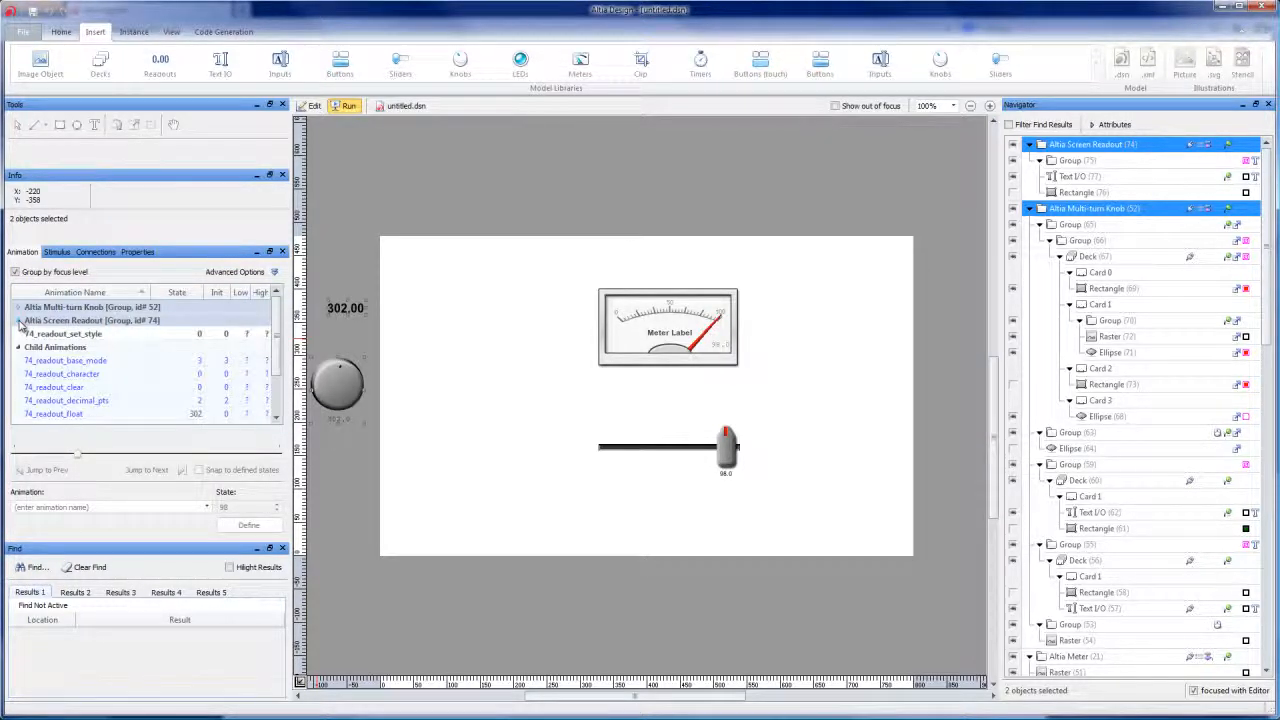
left_click_drag(278, 347, 277, 314)
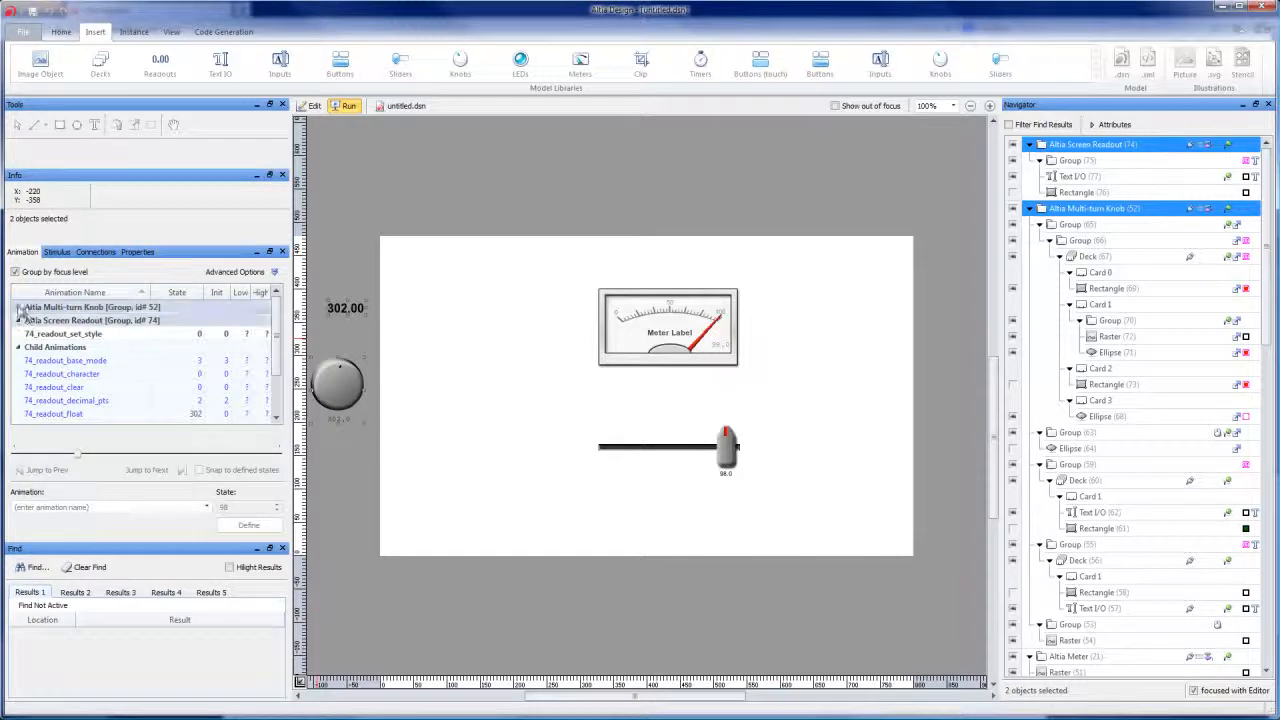
left_click(19, 309)
mouse_move(279, 310)
left_mouse_down()
mouse_move(278, 345)
mouse_move(277, 314)
left_mouse_up()
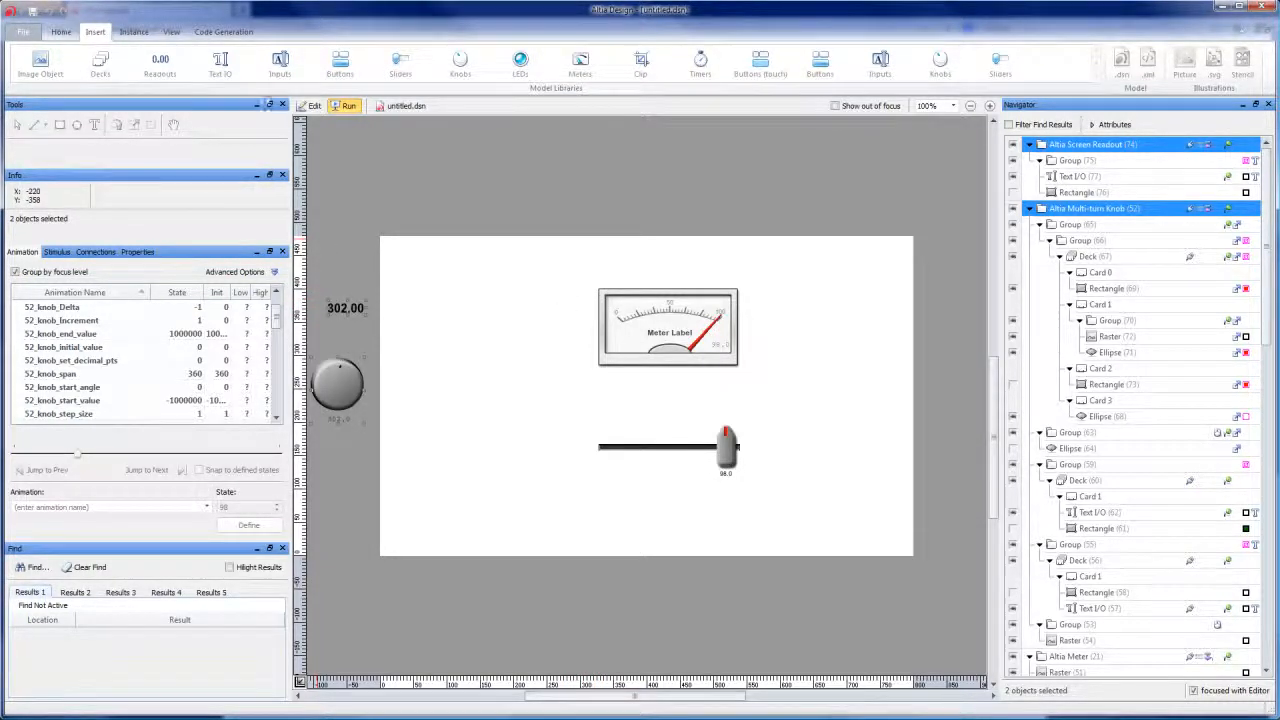
Return to editing and move the knob and readout together onto the canvas, beside the slider and meter.
left_click(310, 105)
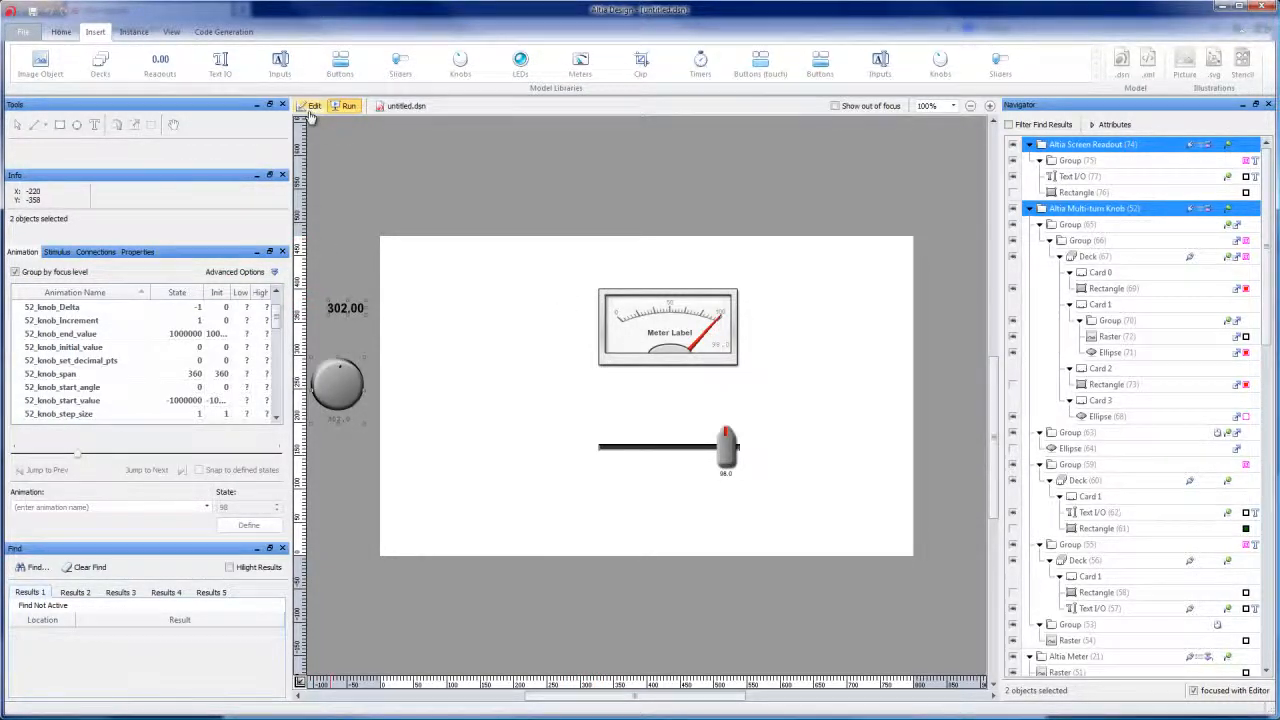
left_click(61, 31)
left_click_drag(338, 388, 532, 432)
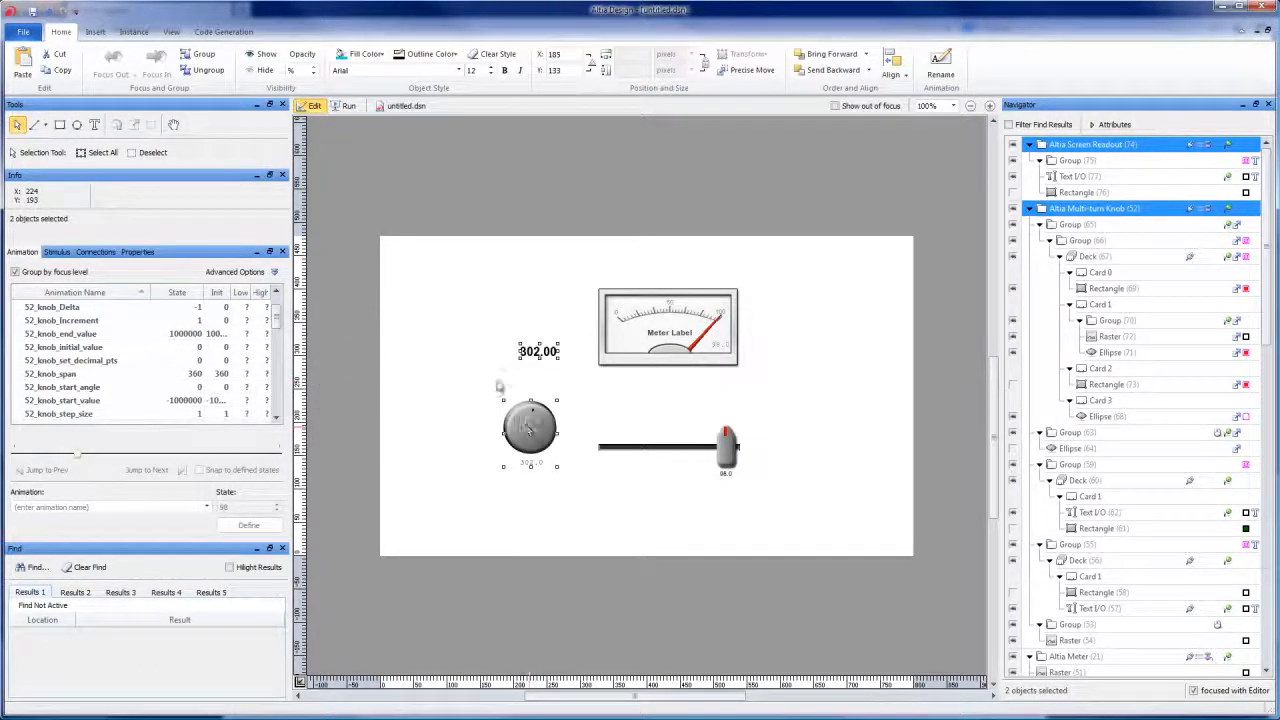
Review the connections listed for all four objects together, including the slider's link to the meter.
left_click(102, 252)
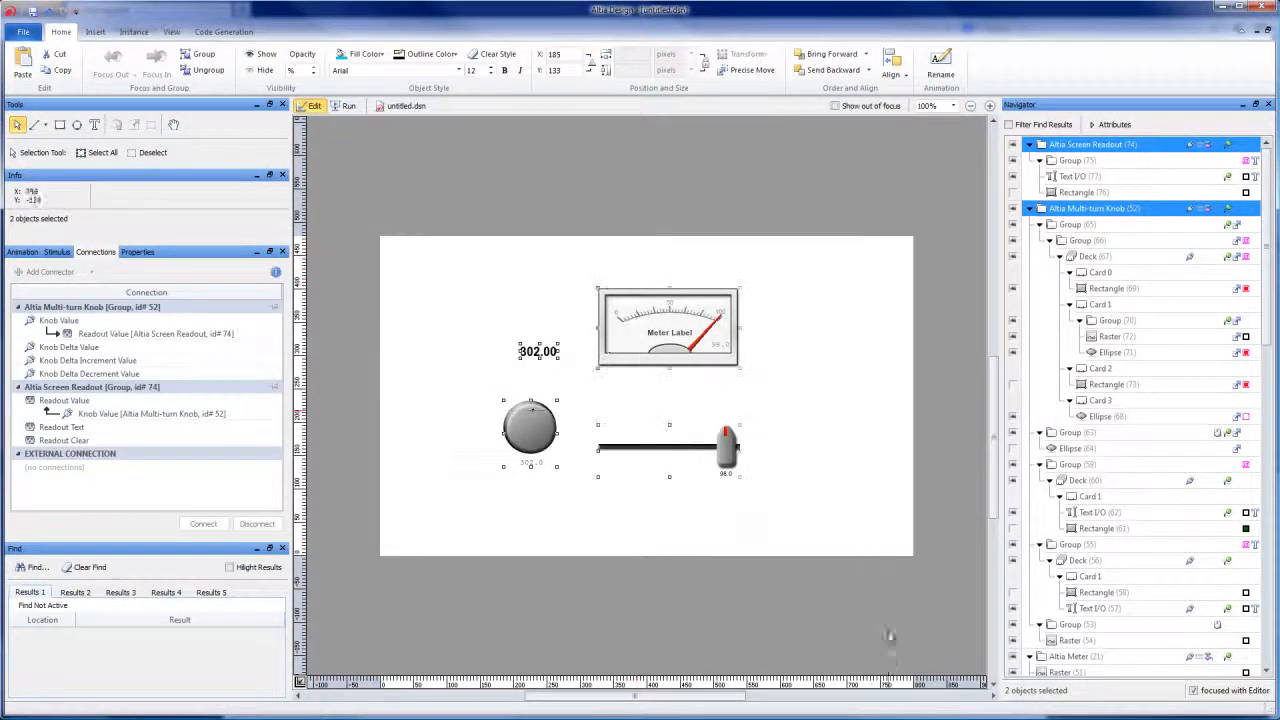
key("ctrl+a")
mouse_move(278, 362)
left_mouse_down()
mouse_move(287, 450)
mouse_move(289, 340)
left_mouse_up()
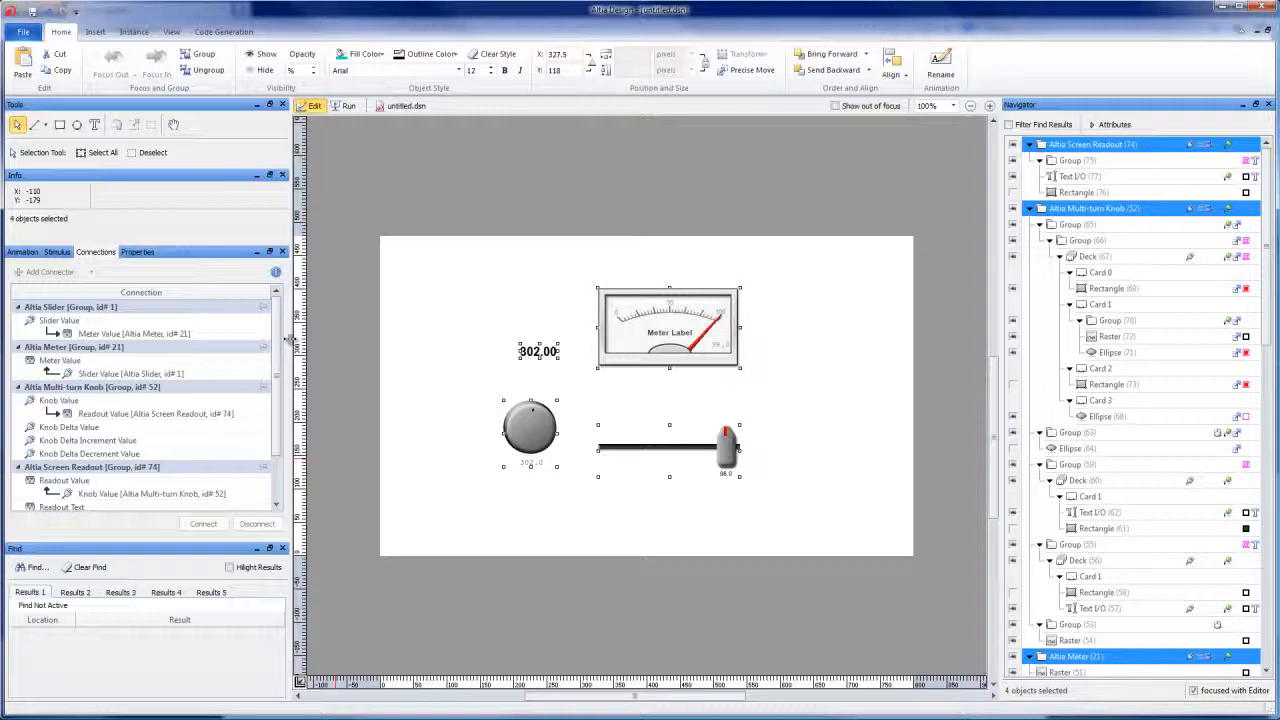
left_click(165, 333)
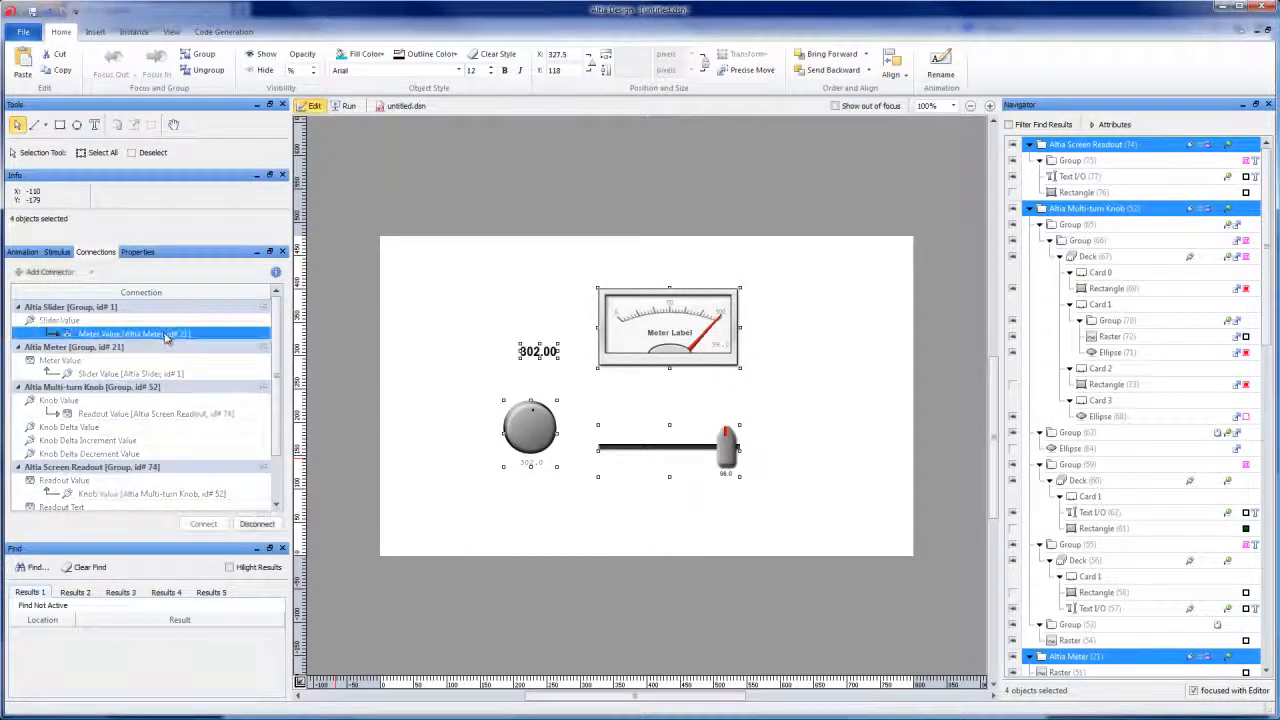
Select only the readout and disconnect its Readout Value input from the knob's Knob Value.
left_click(478, 414)
left_click(520, 440)
left_click(552, 357)
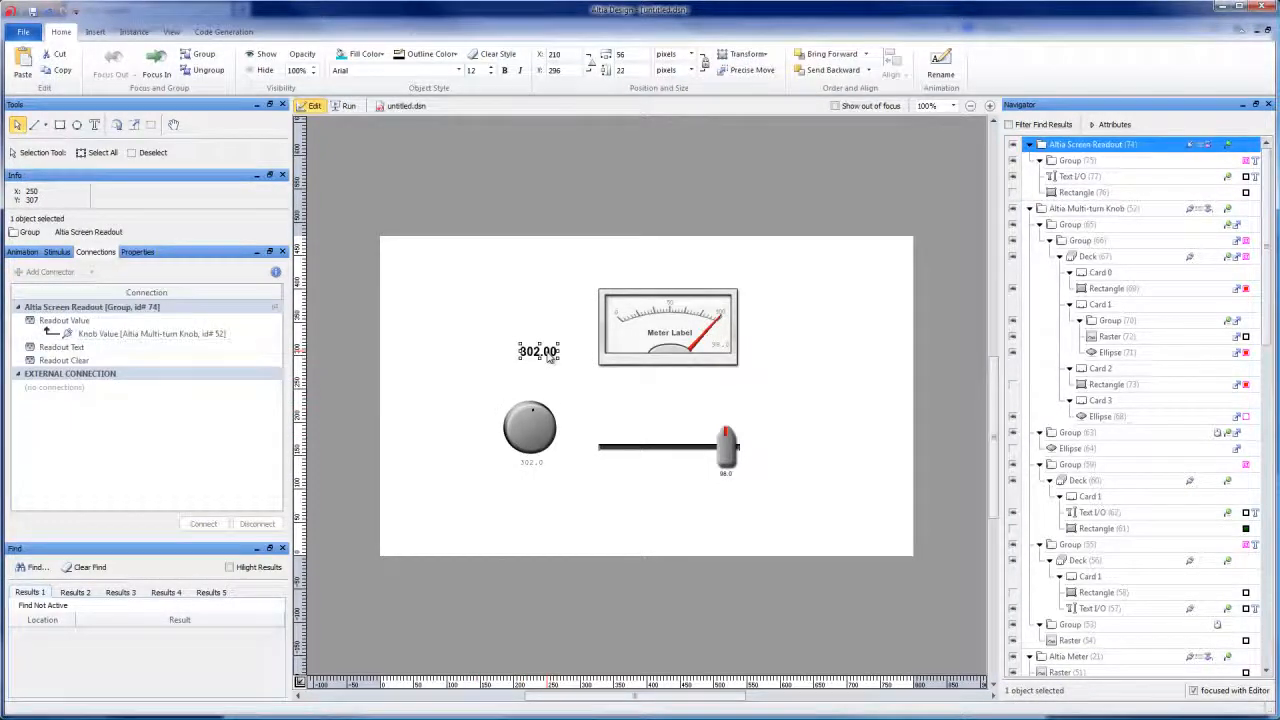
left_click(165, 333)
left_click(264, 526)
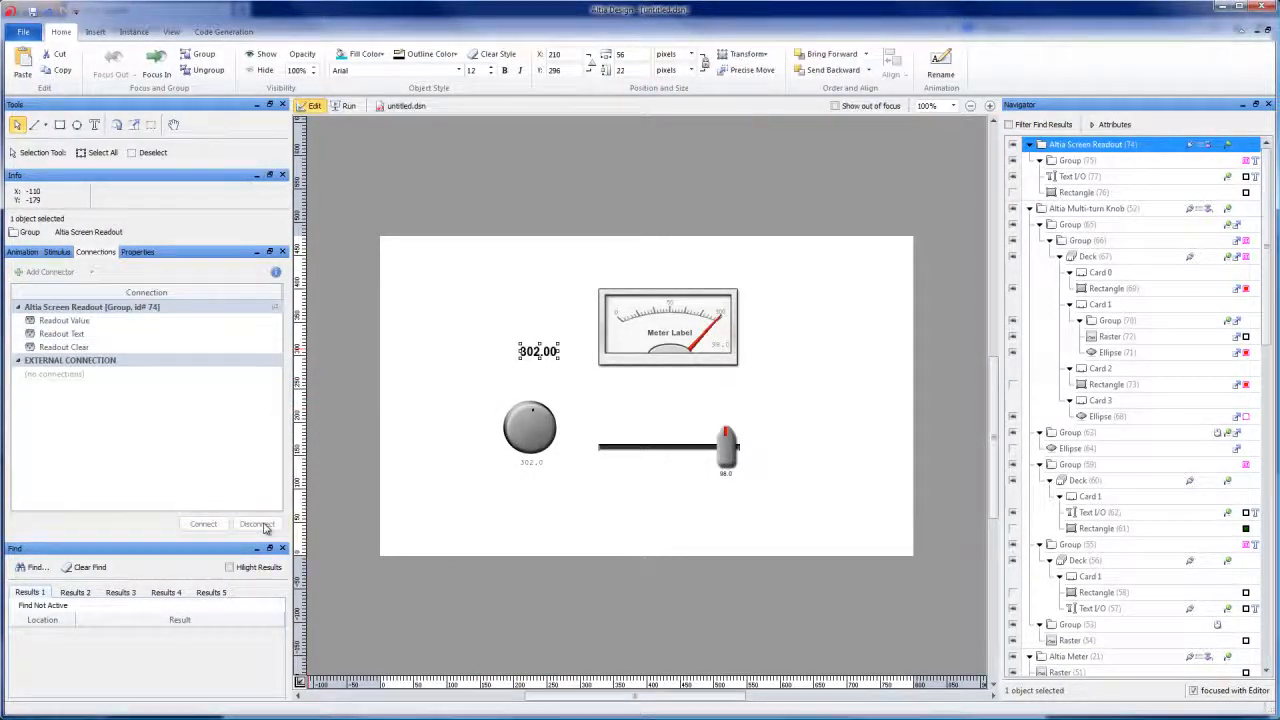
Set the state of the readout's 74_readout_text animation to "hello".
left_click(22, 251)
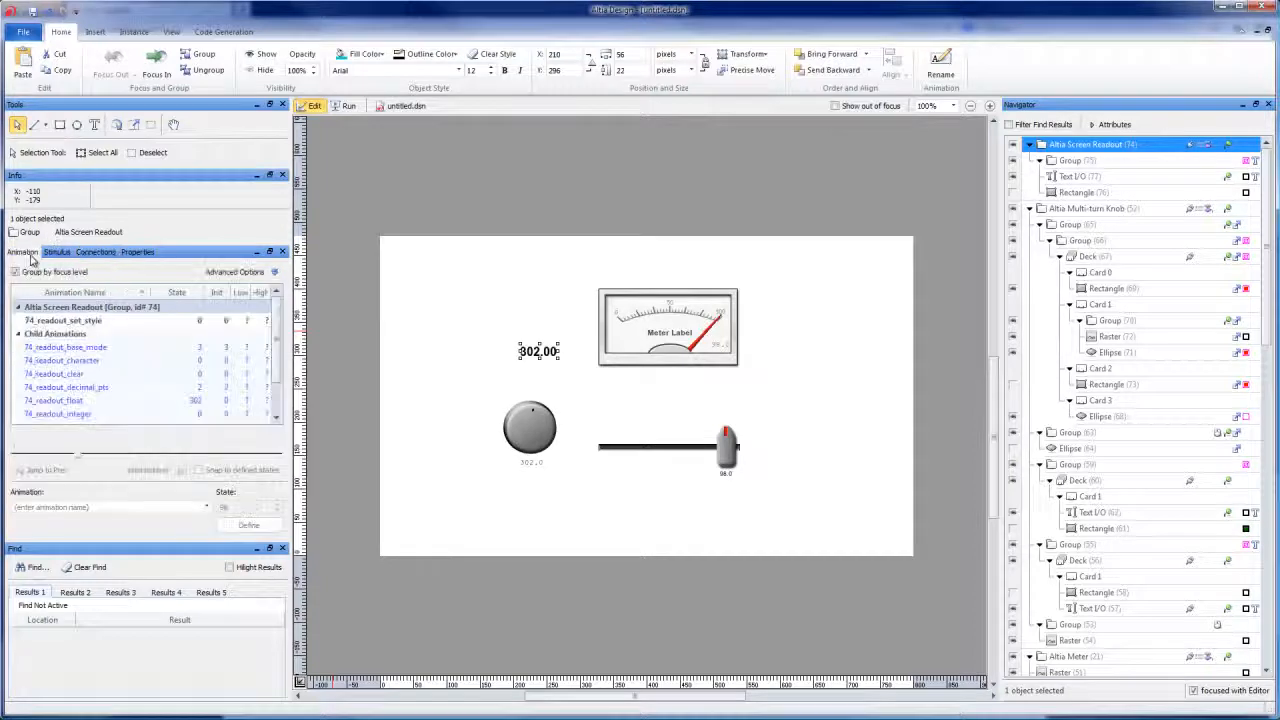
scroll(277, 368, "down", 1)
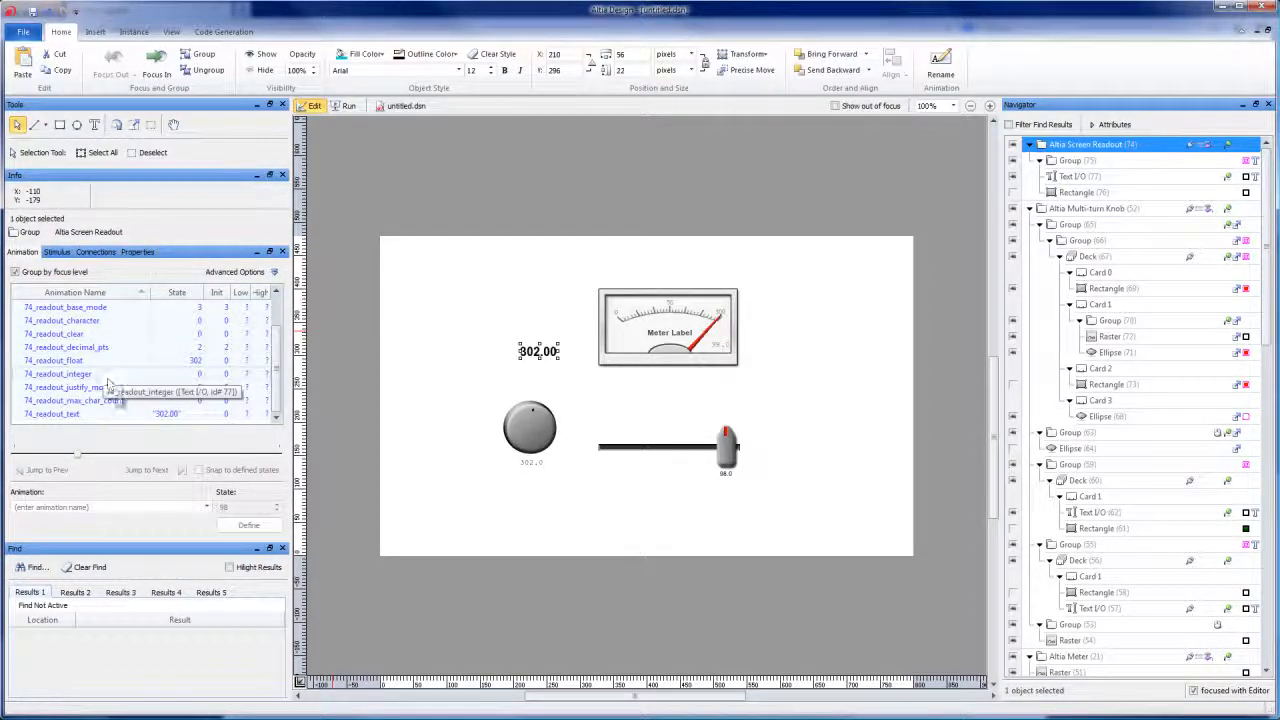
left_click(163, 414)
left_click(165, 414)
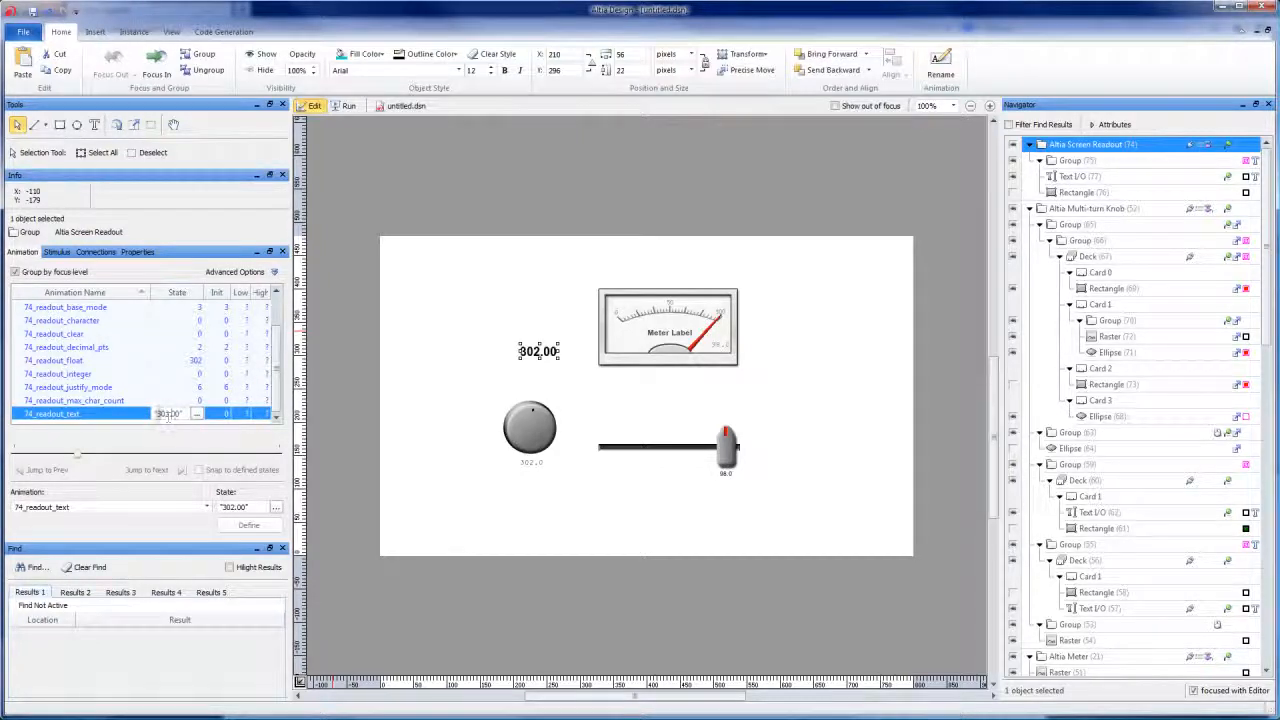
left_click_drag(155, 414, 178, 414)
type("\"hello\"")
key("Return")
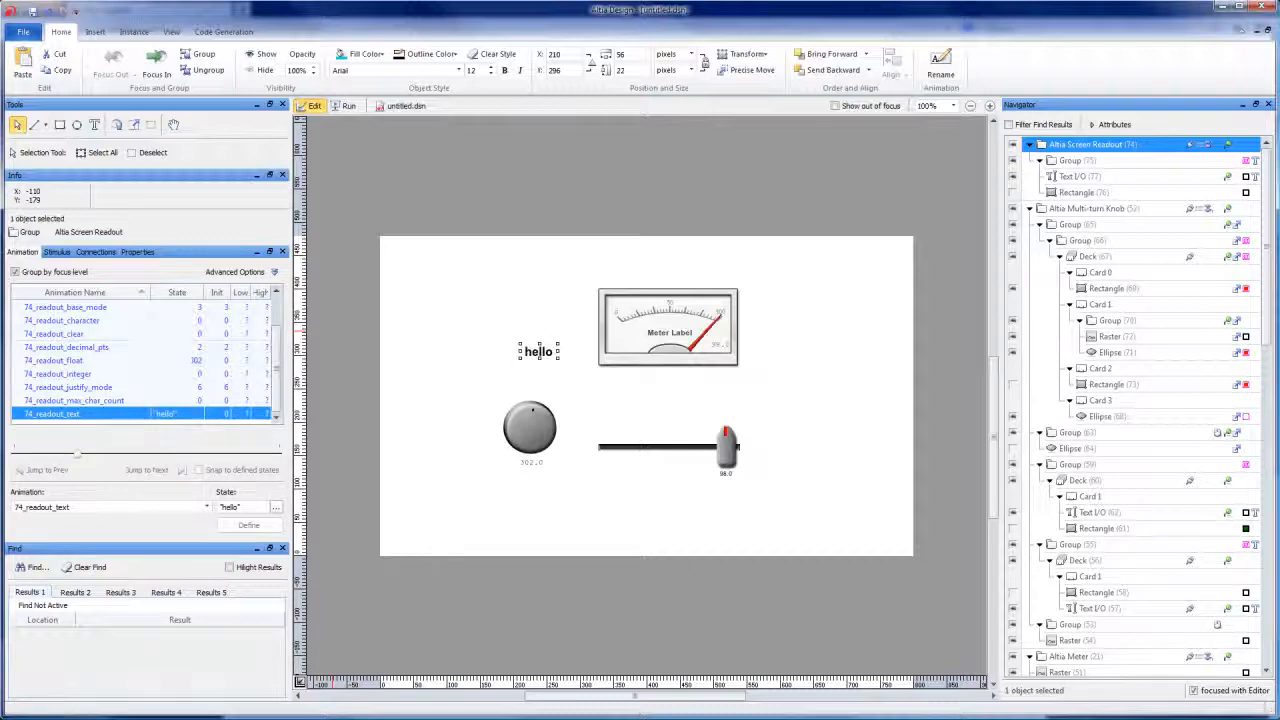
Select the knob, readout, slider and meter individually to view their animations, and select all four objects together.
left_click(473, 434)
left_click(512, 416)
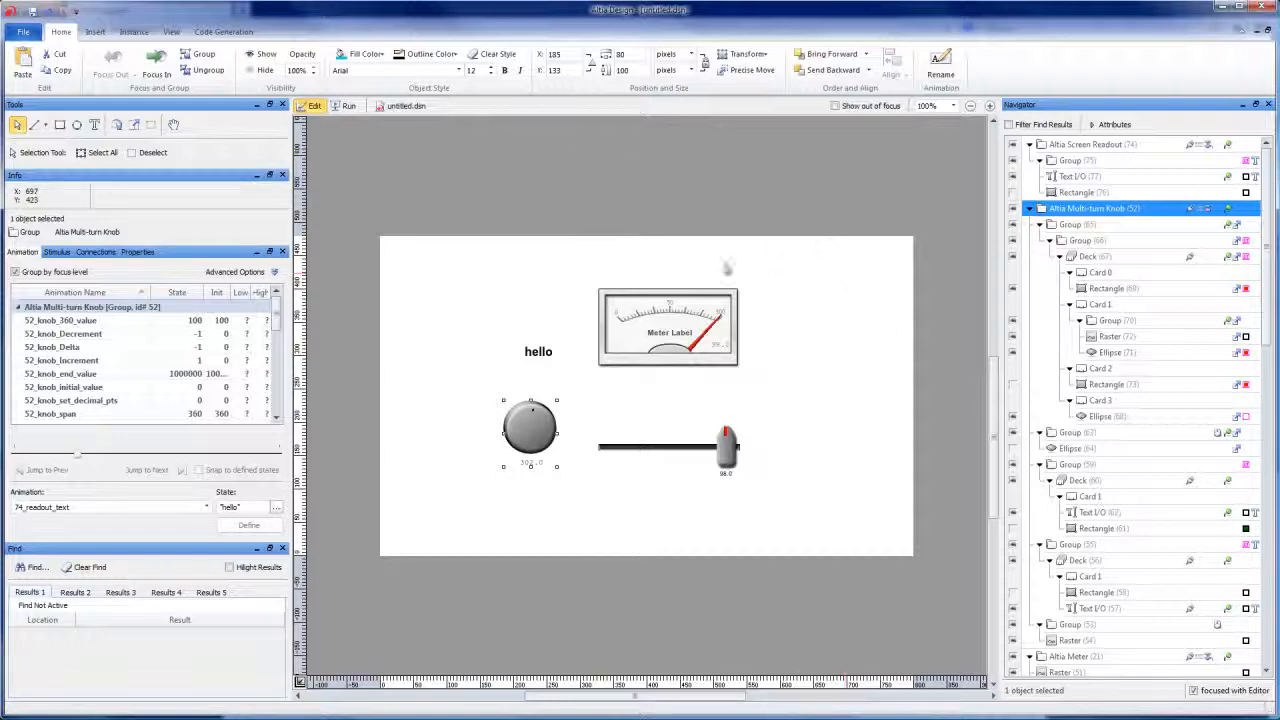
left_click(547, 362)
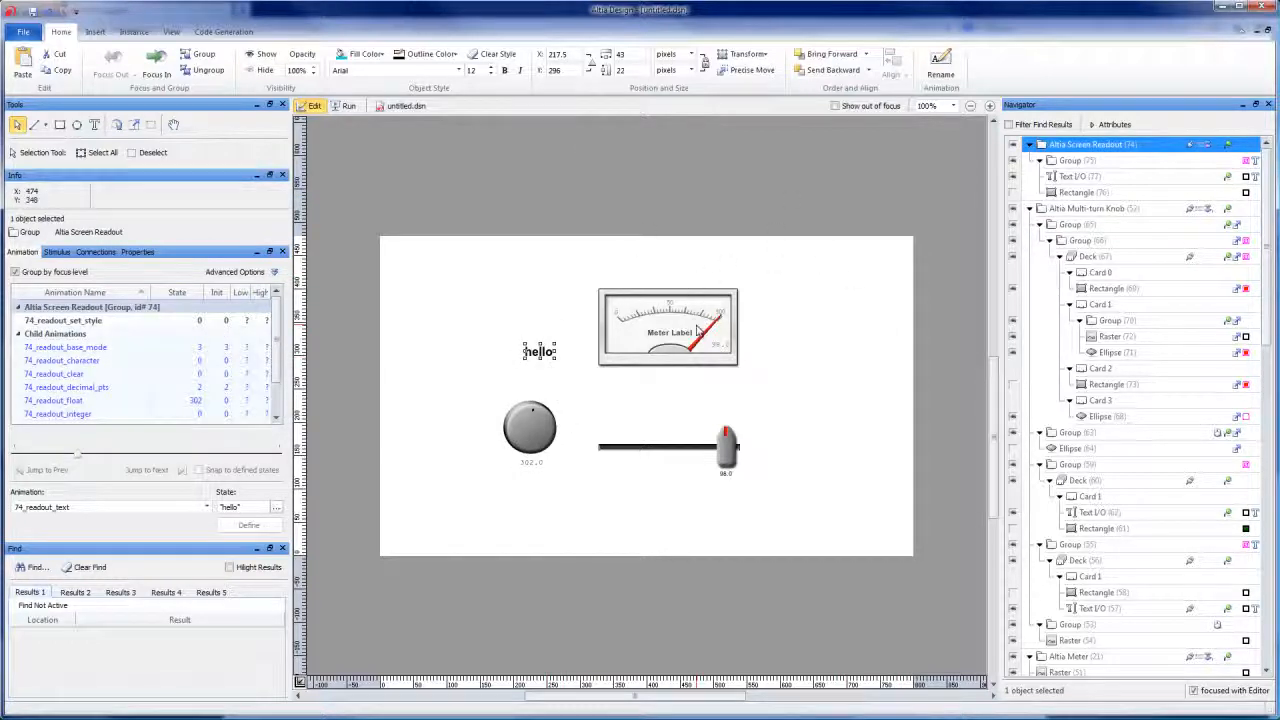
left_click(547, 424)
left_click(549, 362)
left_click(751, 539)
left_click(731, 453)
left_click(606, 318)
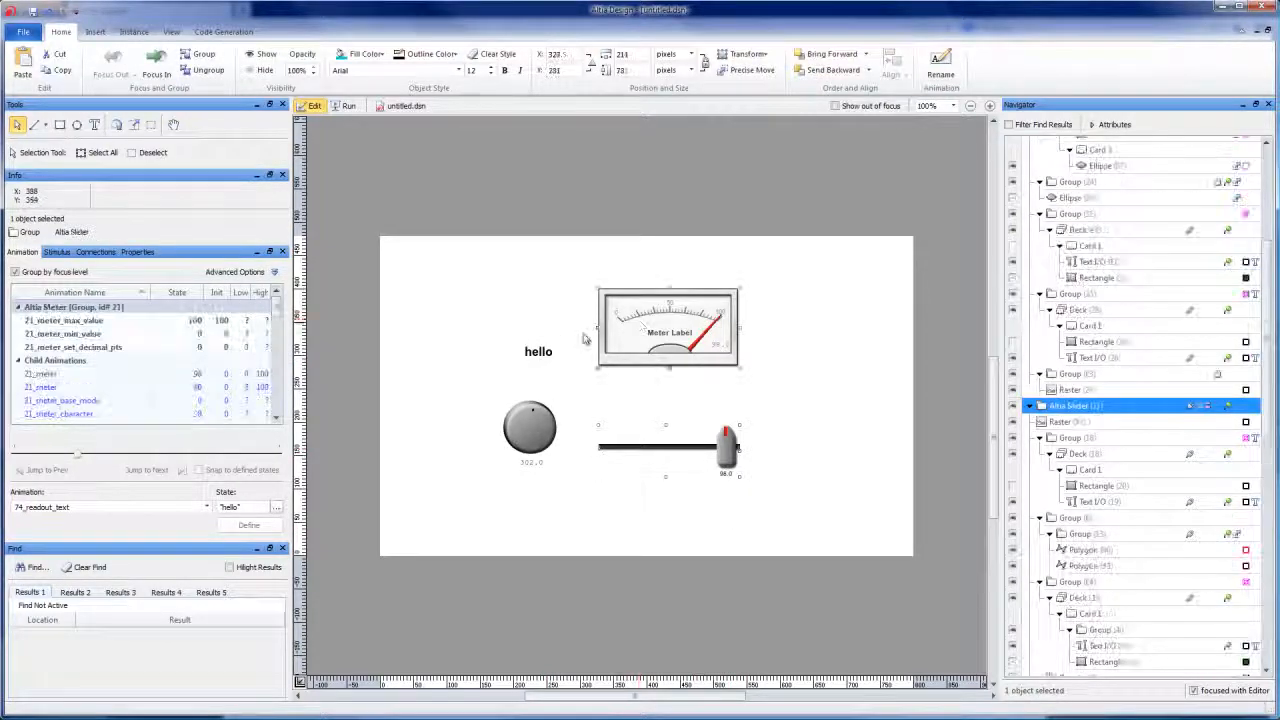
left_click(501, 361)
left_click_drag(455, 252, 905, 590)
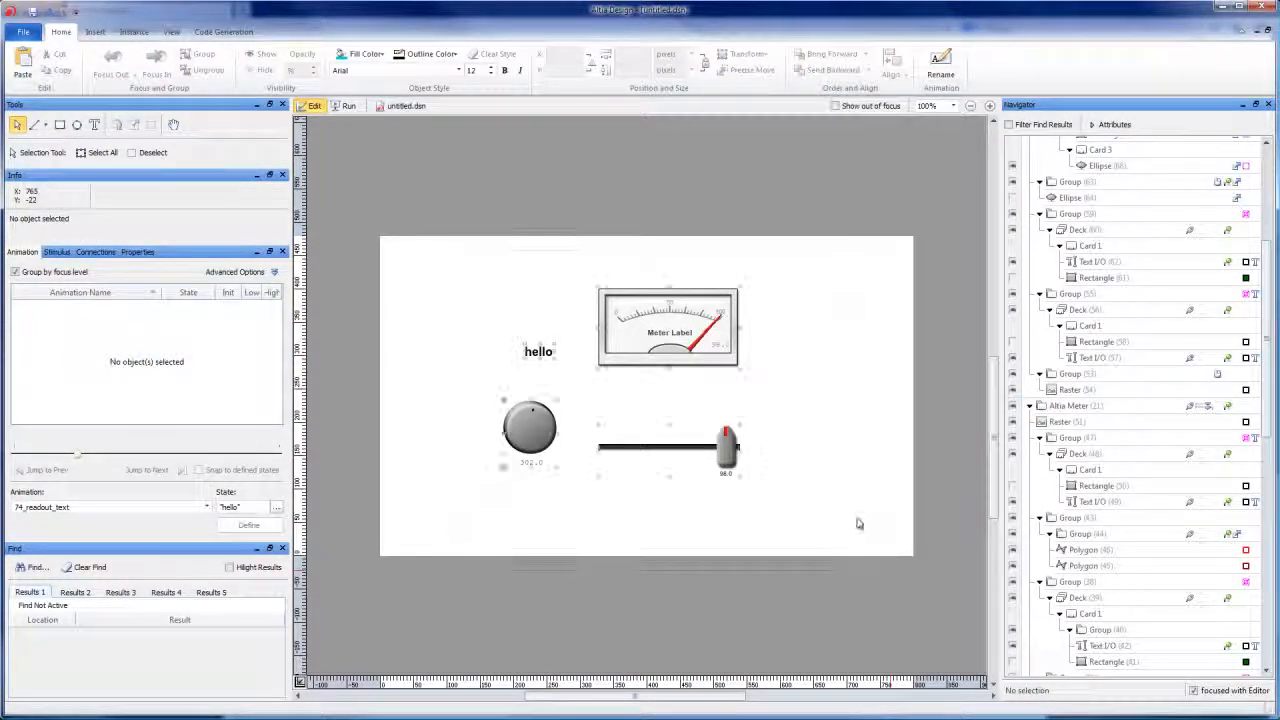